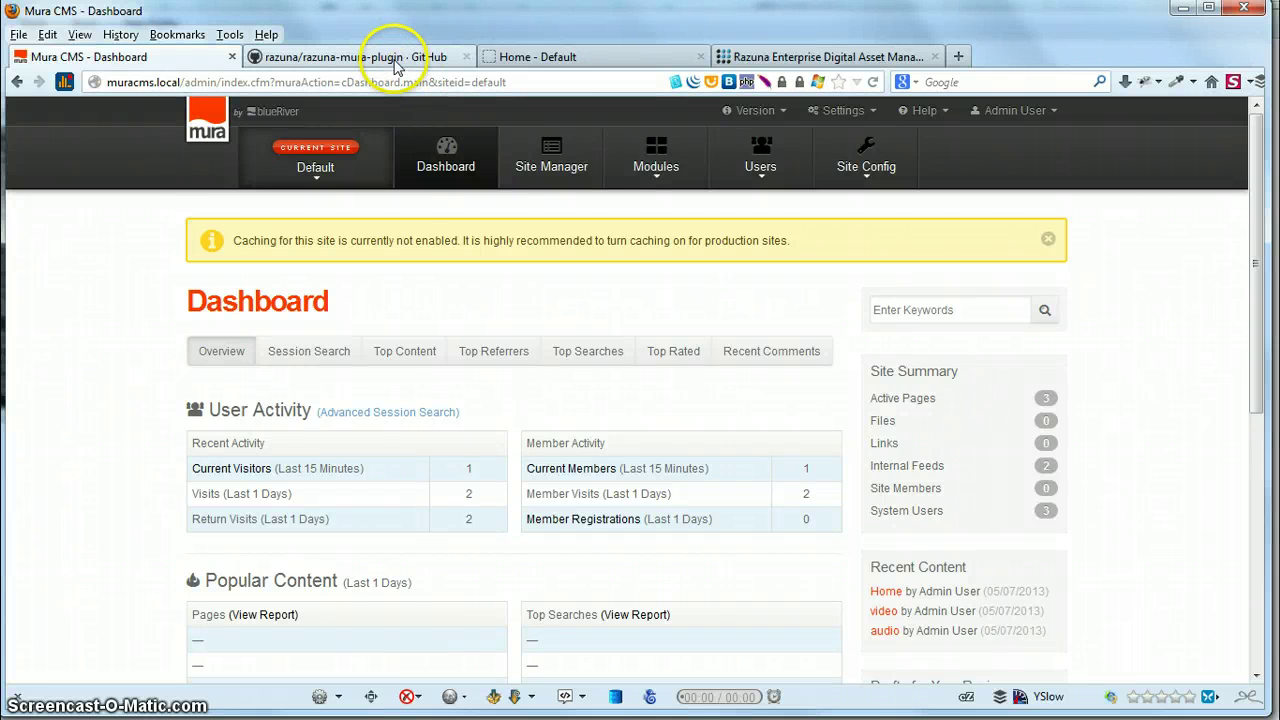
# Step: Download the razuna-mura-plugin develop branch from GitHub as a ZIP and save it locally
pyautogui.click(396, 60)
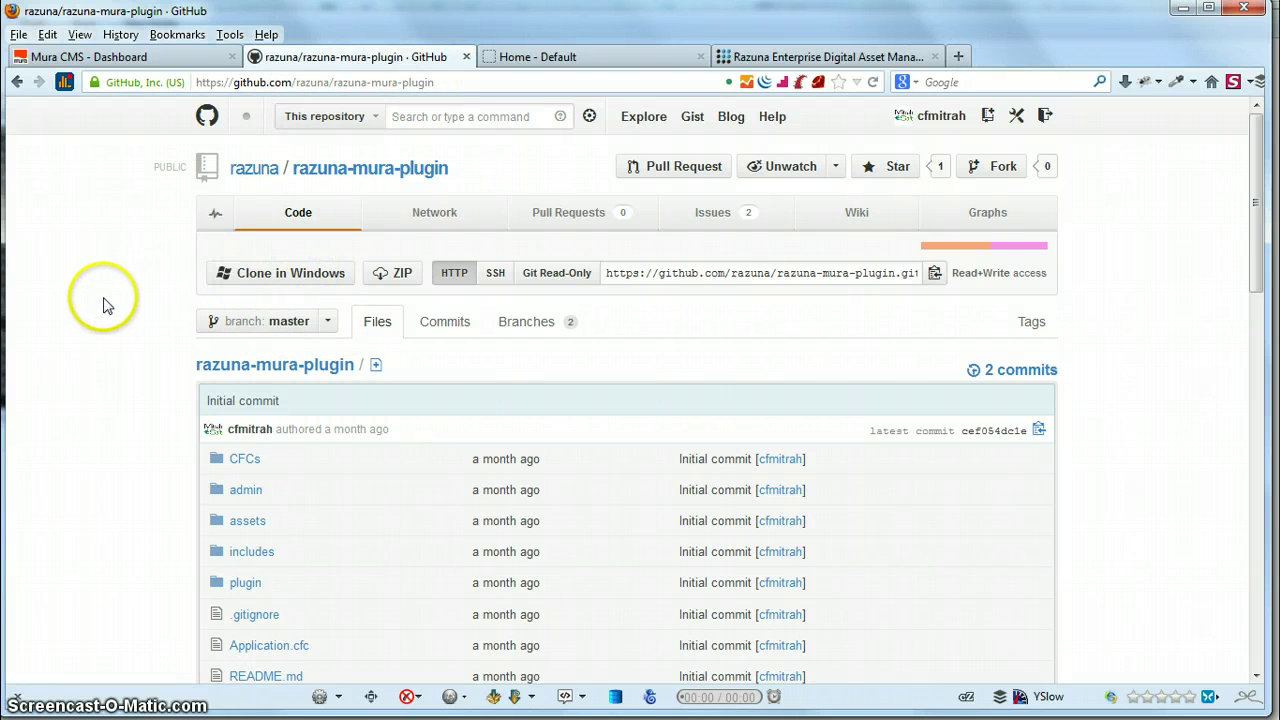
pyautogui.click(329, 322)
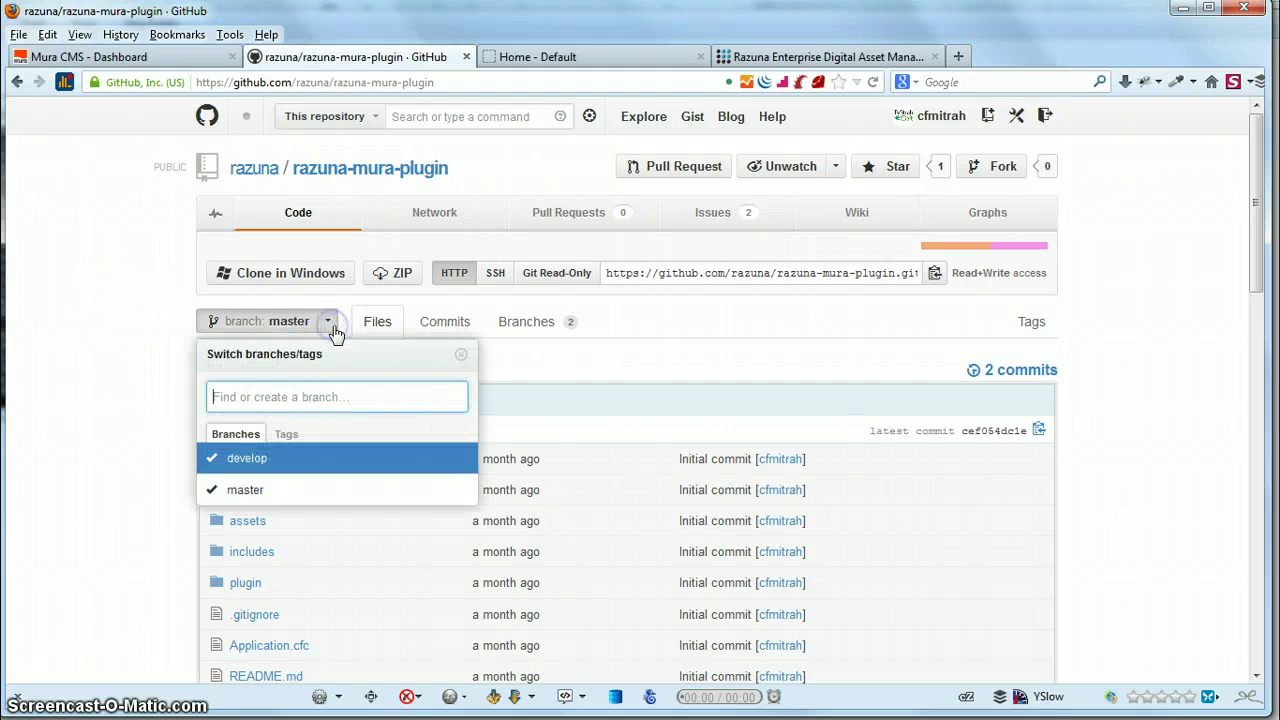
pyautogui.click(294, 466)
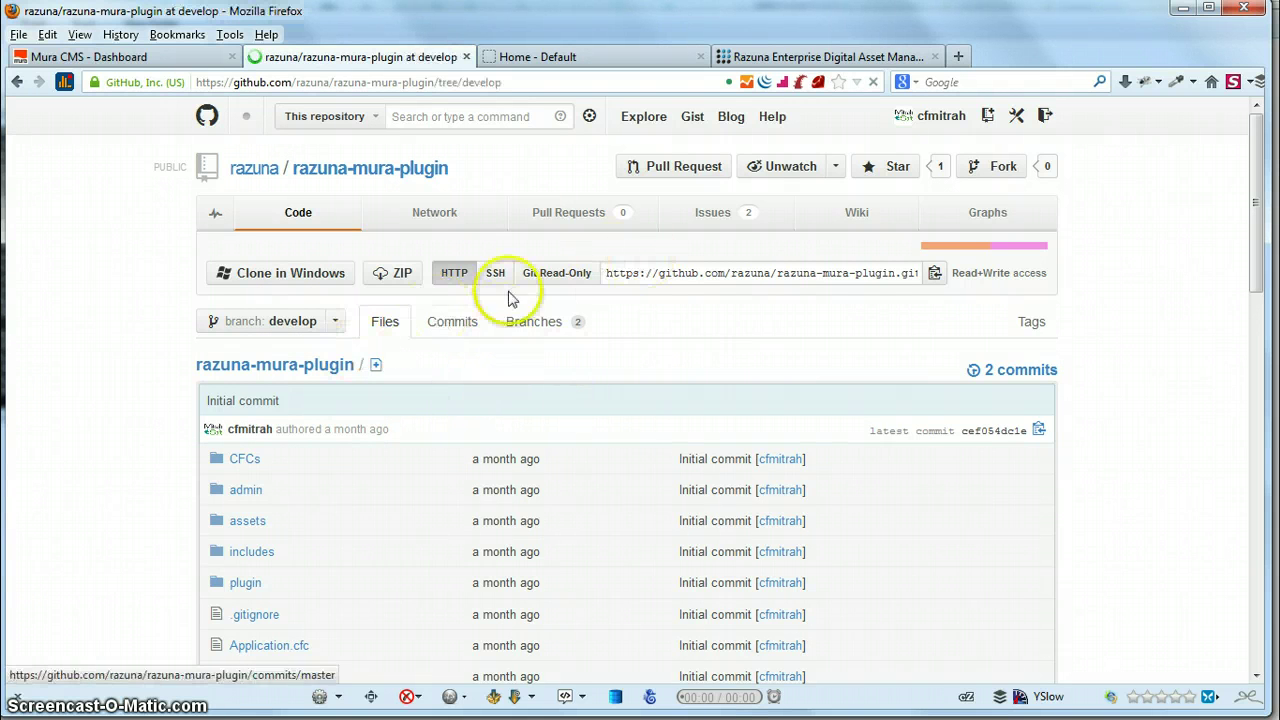
pyautogui.click(401, 276)
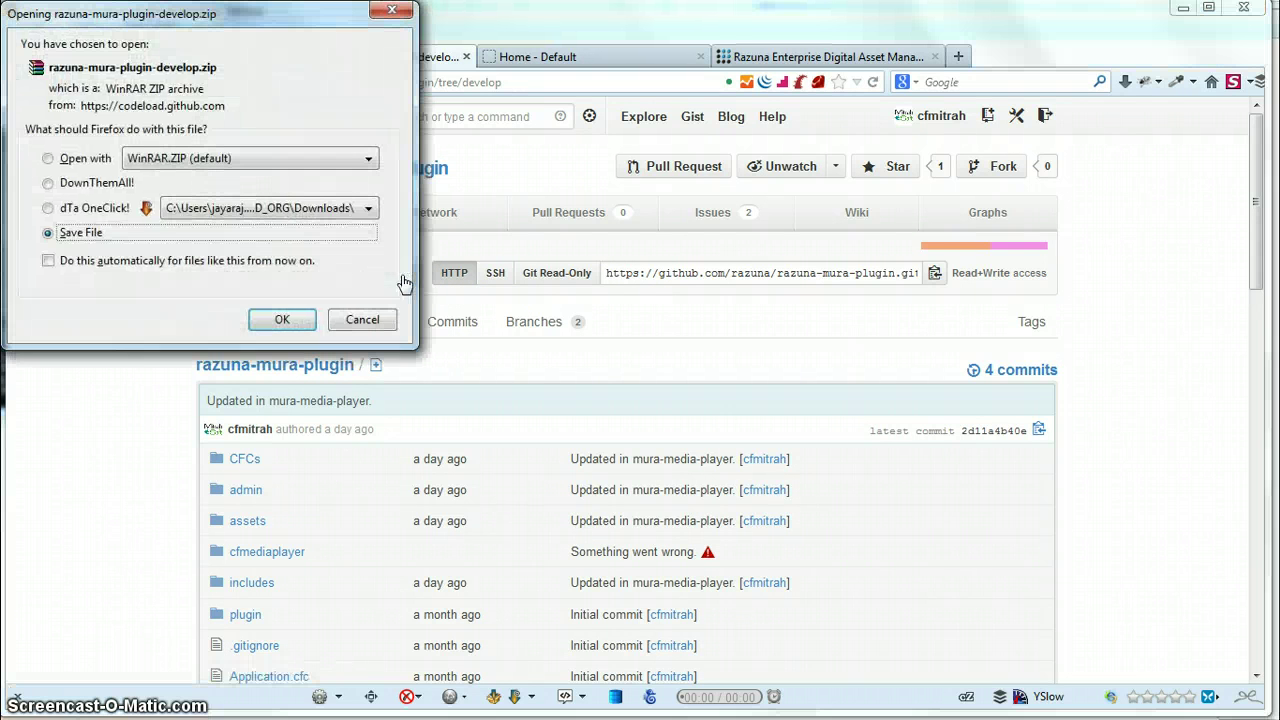
pyautogui.click(285, 319)
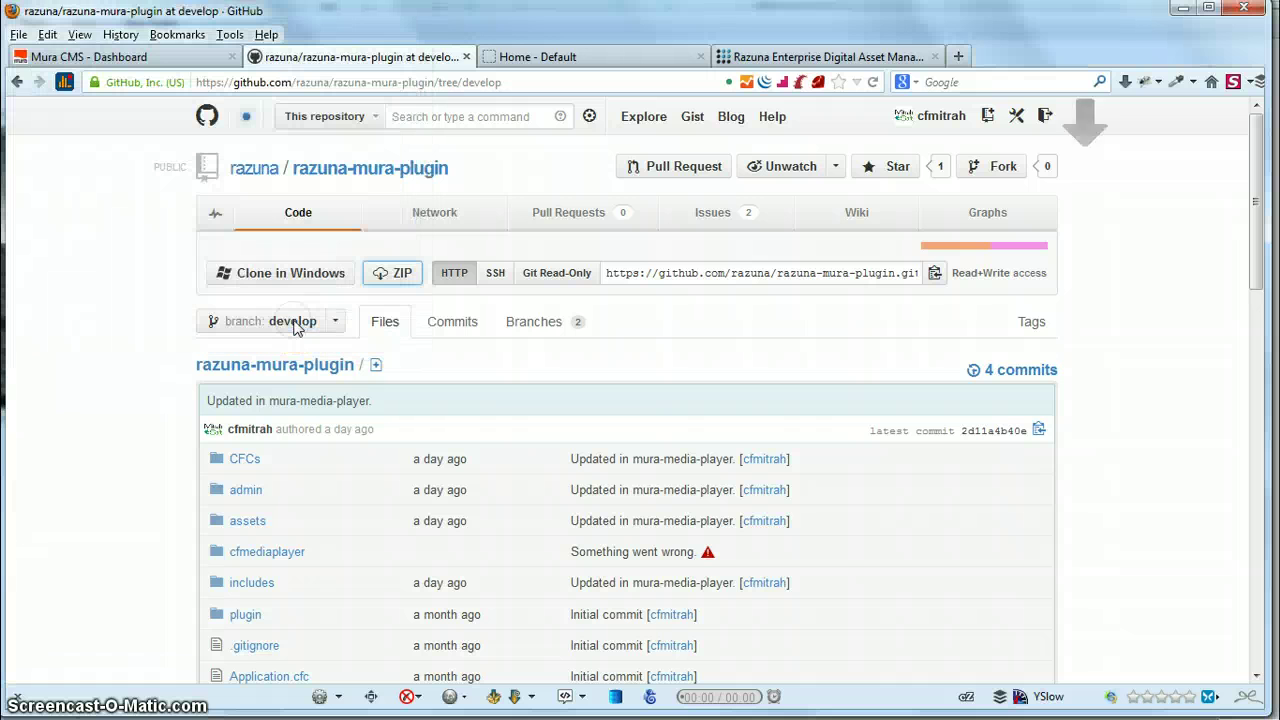
pyautogui.click(204, 124)
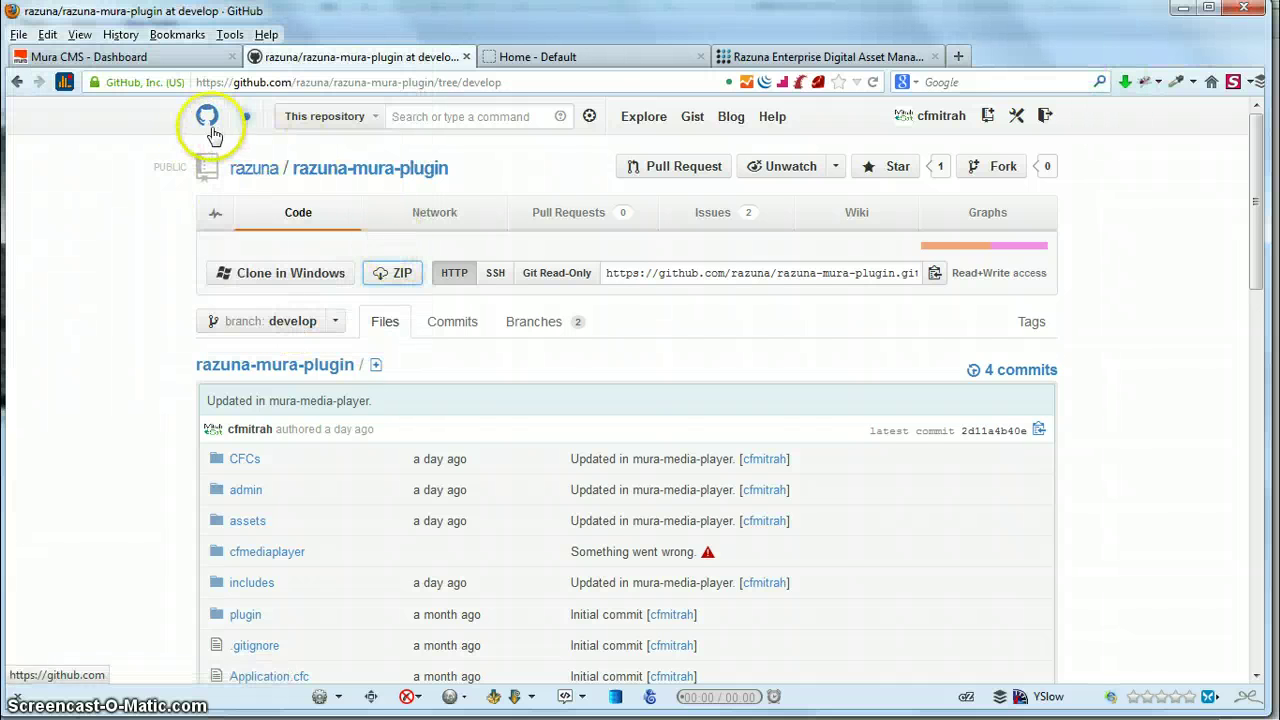
# Step: Go to the Plugins page under Mura's global settings
pyautogui.click(152, 60)
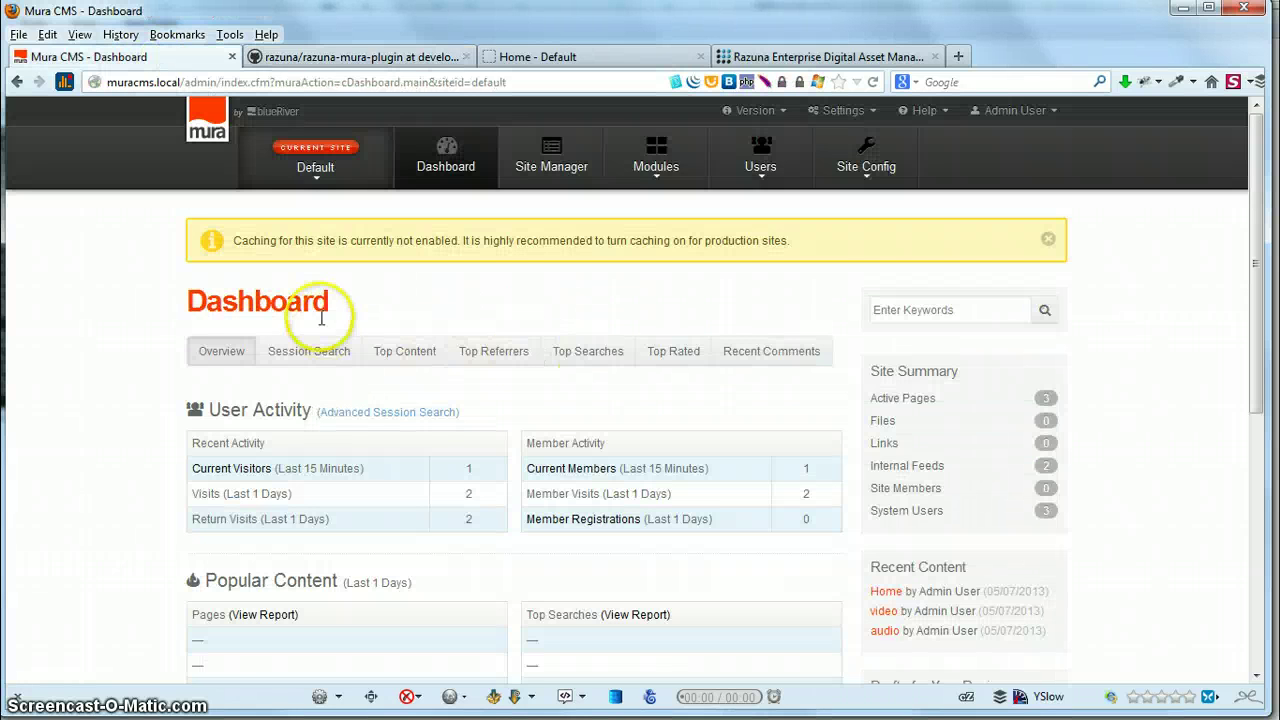
pyautogui.moveTo(756, 110)
pyautogui.click(850, 110)
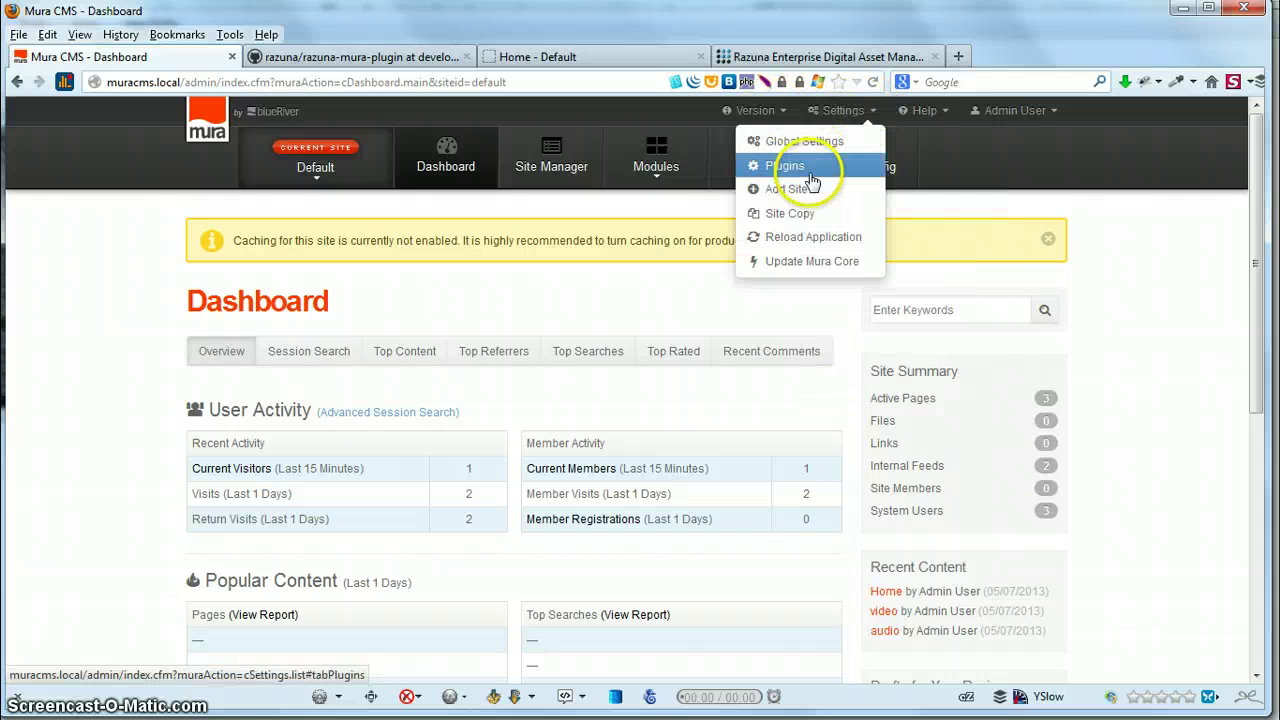
pyautogui.click(808, 170)
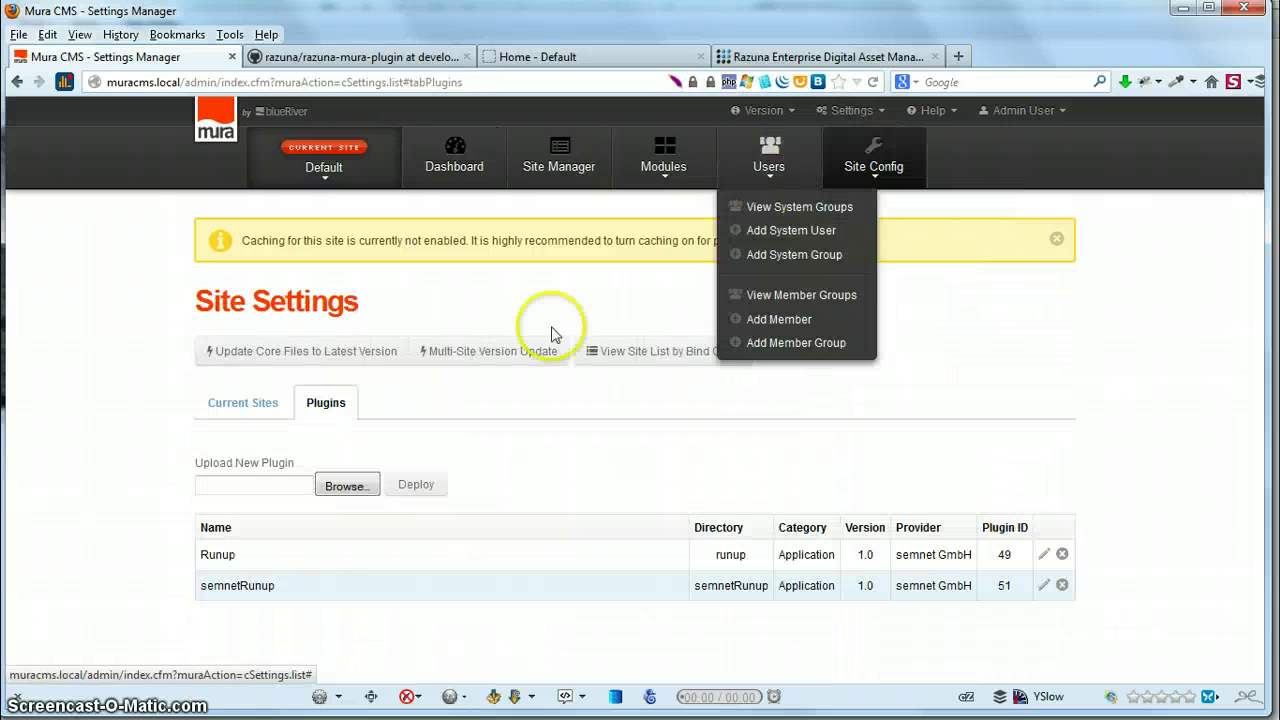
# Step: Upload razuna-mura-plugin-develop.zip from Downloads and deploy it
pyautogui.click(340, 486)
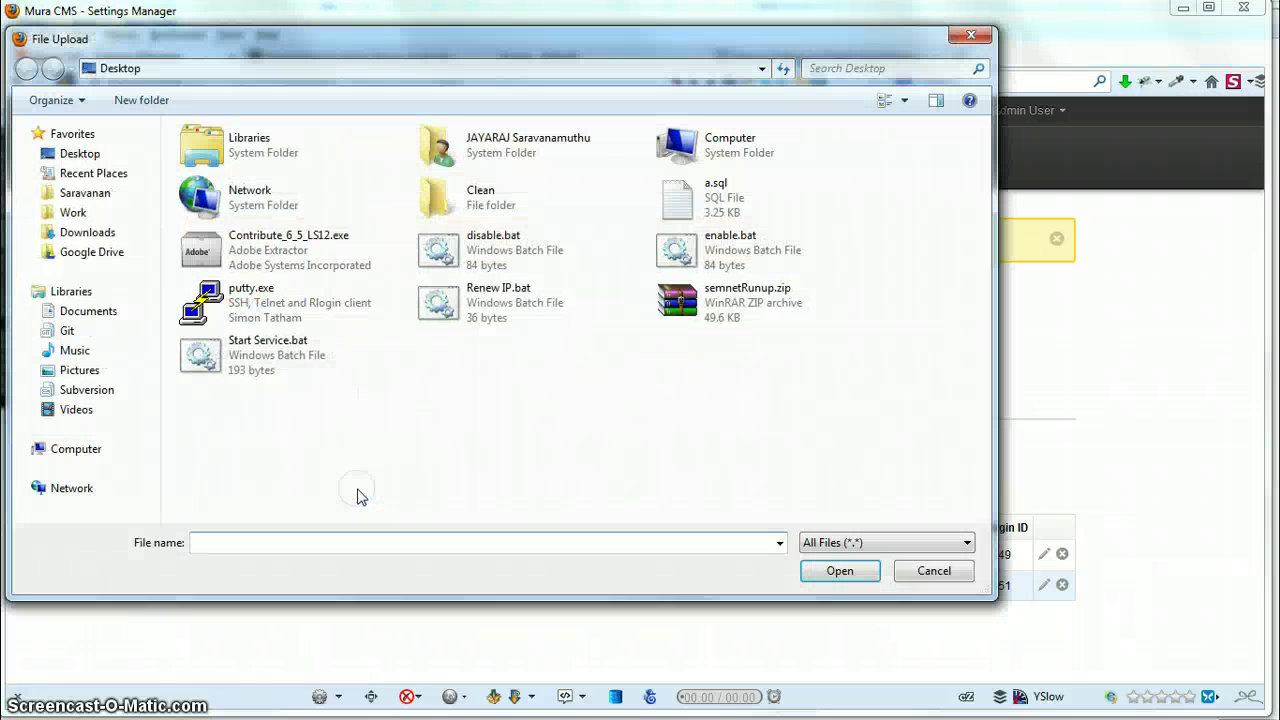
pyautogui.moveTo(87, 232)
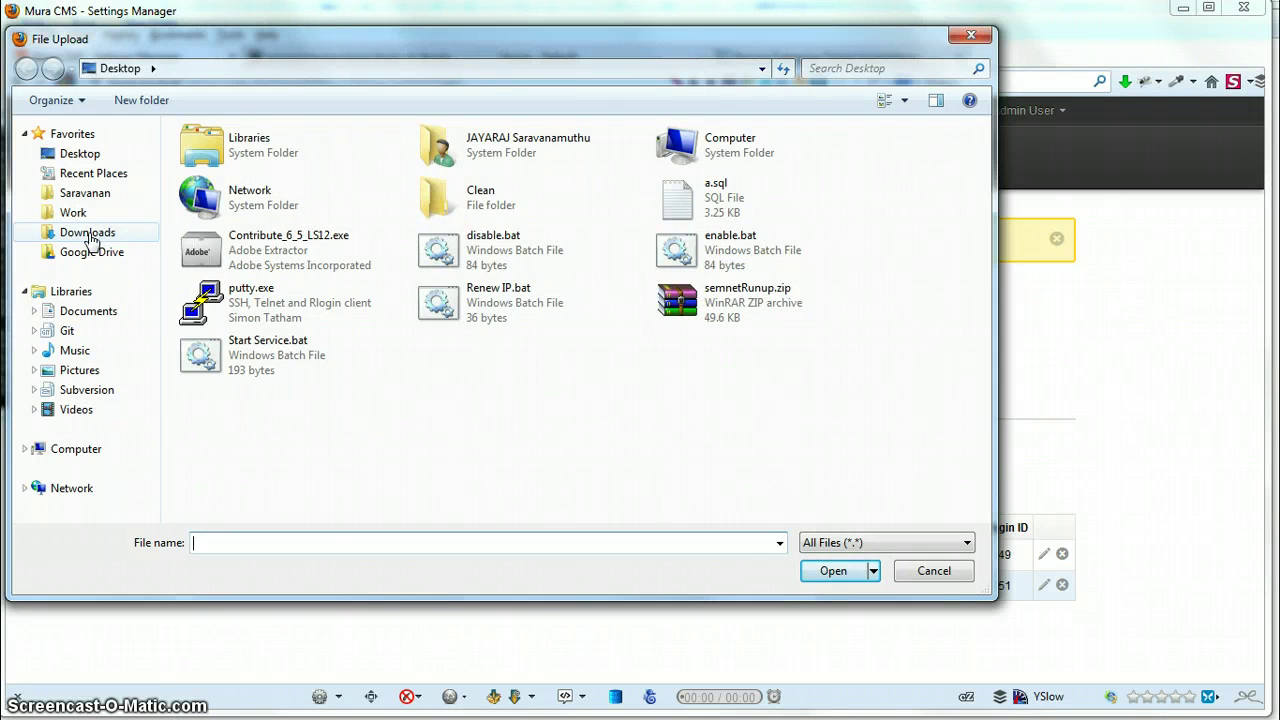
pyautogui.click(90, 234)
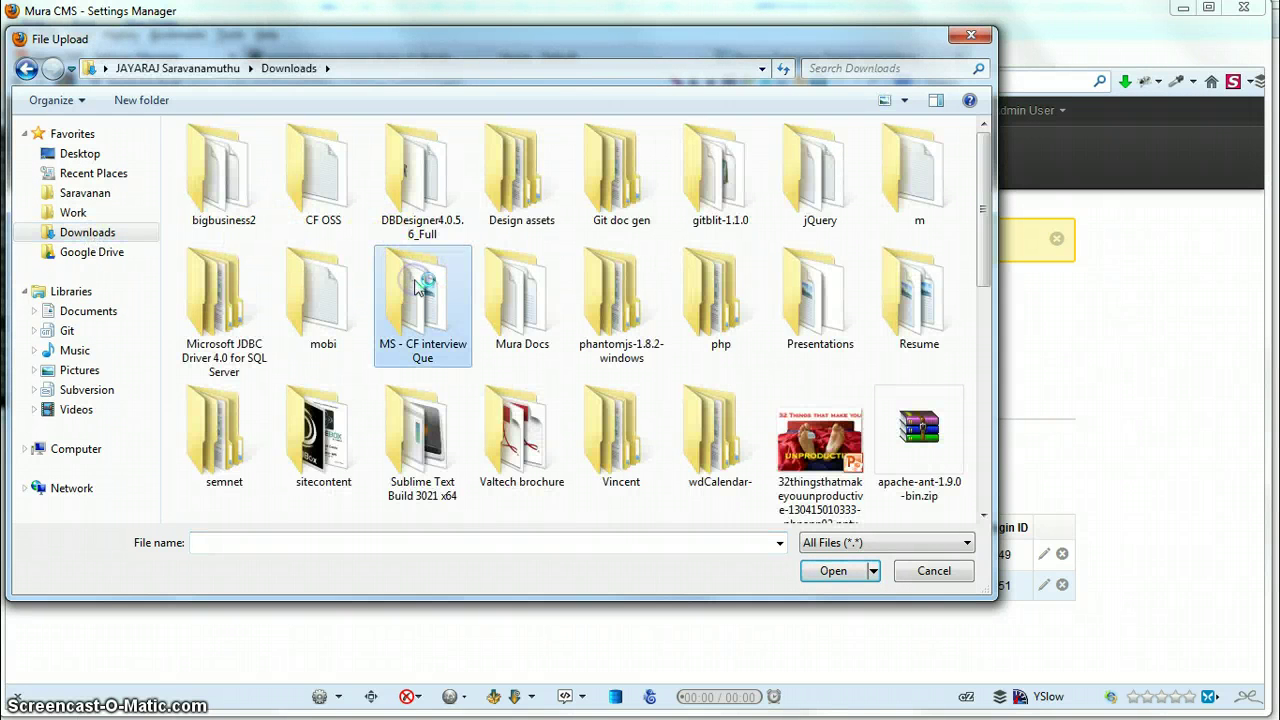
pyautogui.scroll(-5, 914, 290)
pyautogui.moveTo(323, 300); pyautogui.dragTo(447, 366)
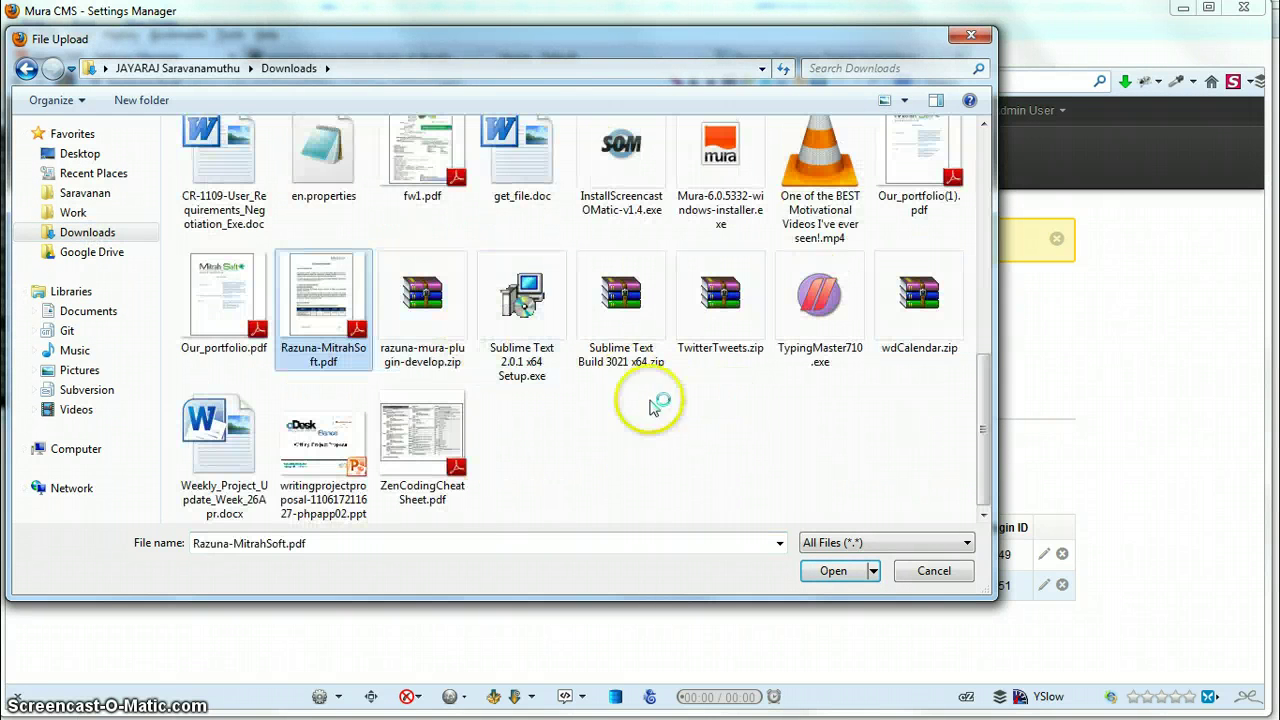
pyautogui.click(447, 366)
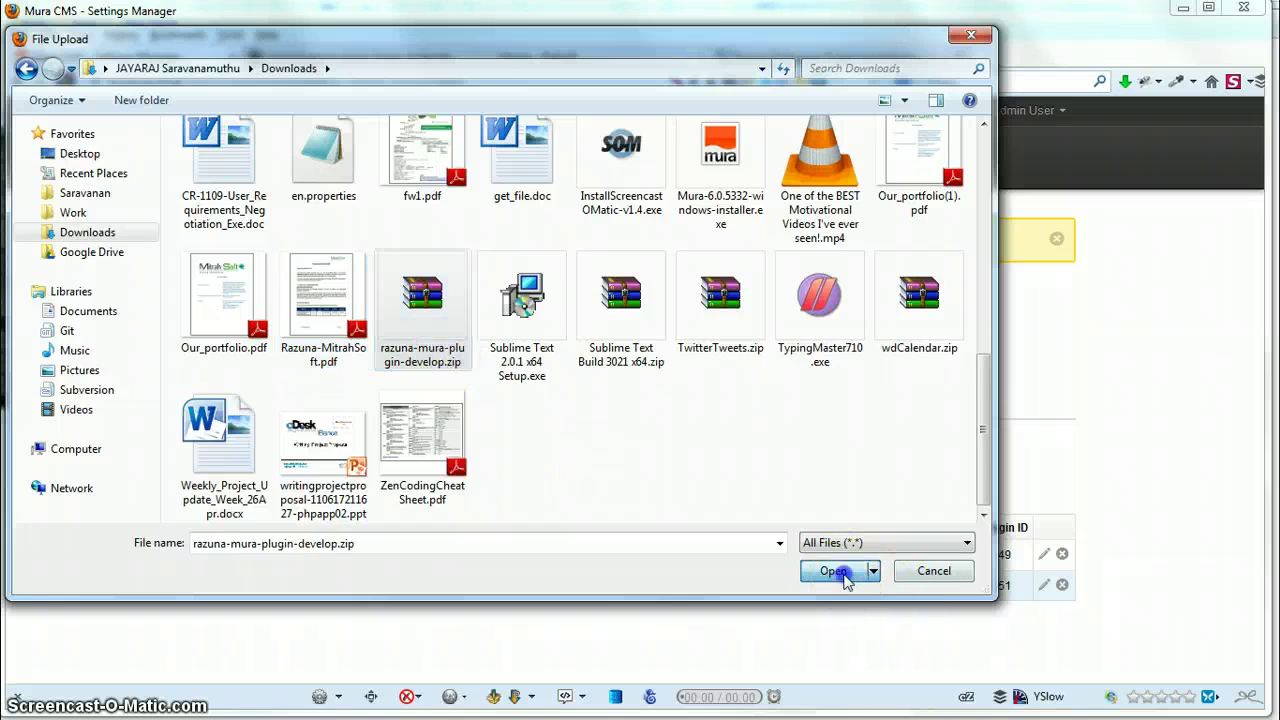
pyautogui.click(840, 571)
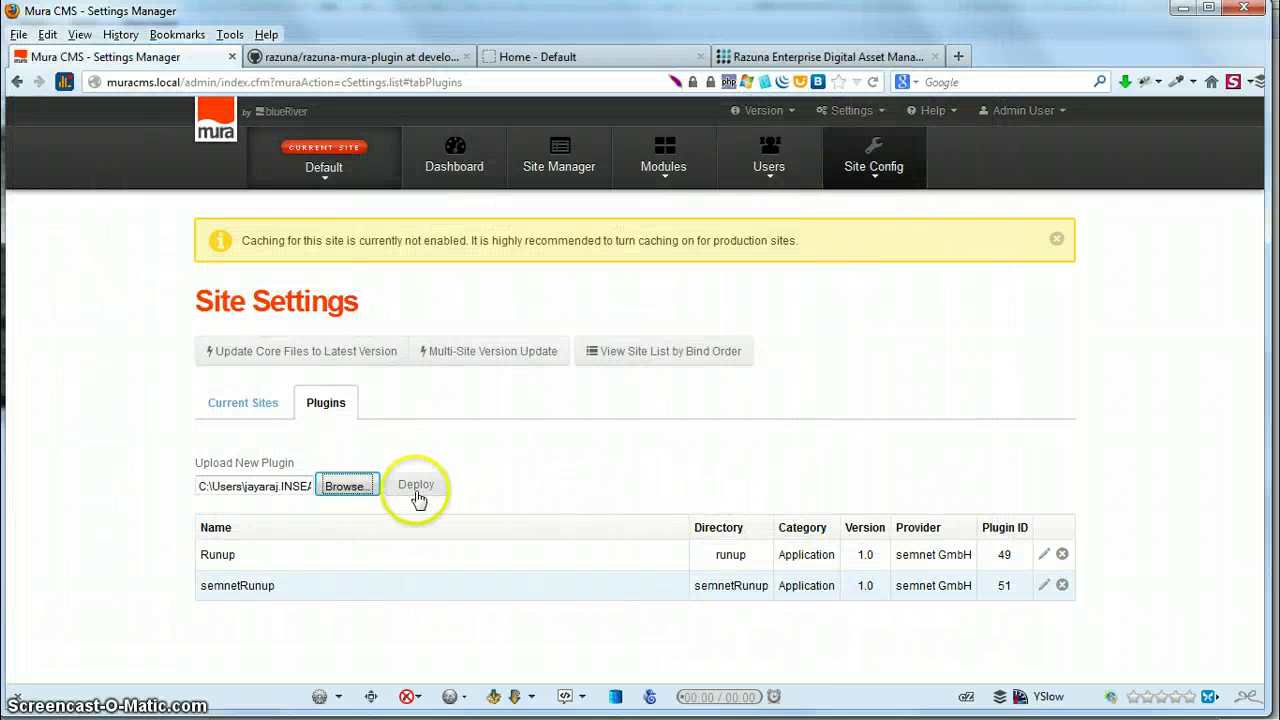
pyautogui.click(418, 496)
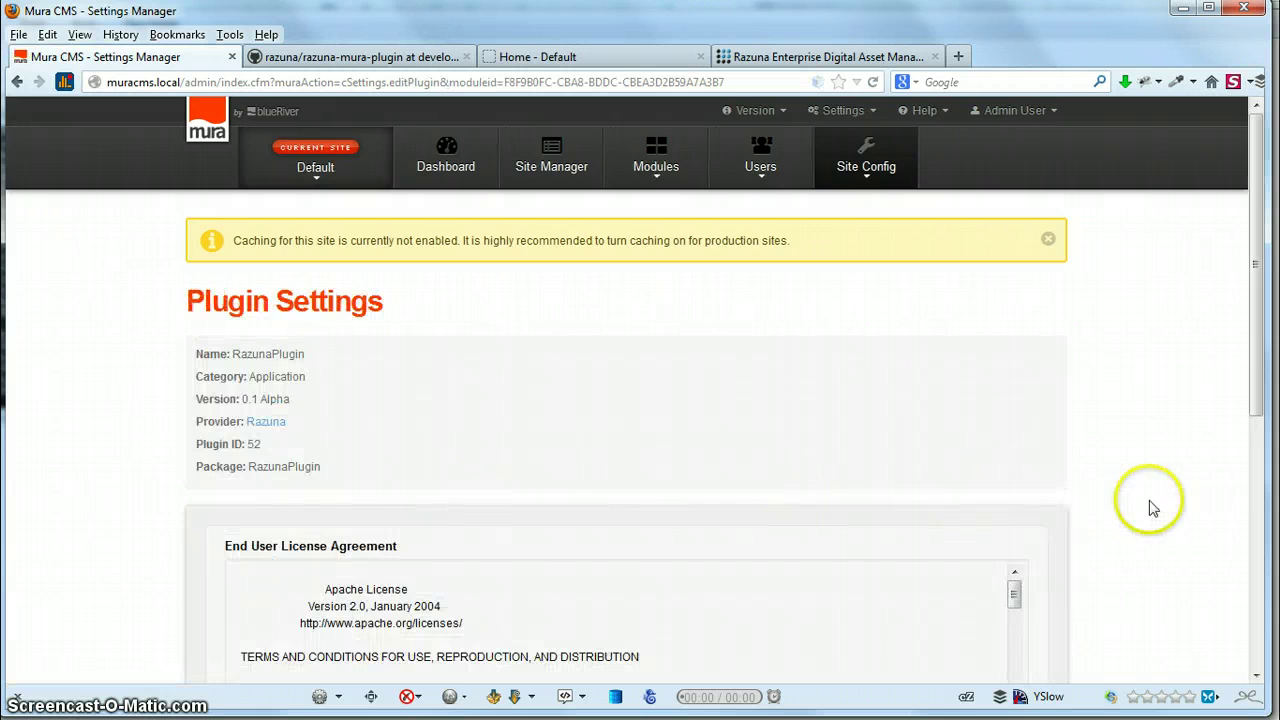
# Step: Set the licence to I Accept, assign RazunaPlugin to the Default site, and update
pyautogui.scroll(-3, 1150, 508)
pyautogui.scroll(-5, 1150, 508)
pyautogui.click(398, 517)
pyautogui.click(325, 556)
pyautogui.scroll(-5, 850, 582)
pyautogui.click(251, 539)
pyautogui.scroll(-2, 790, 560)
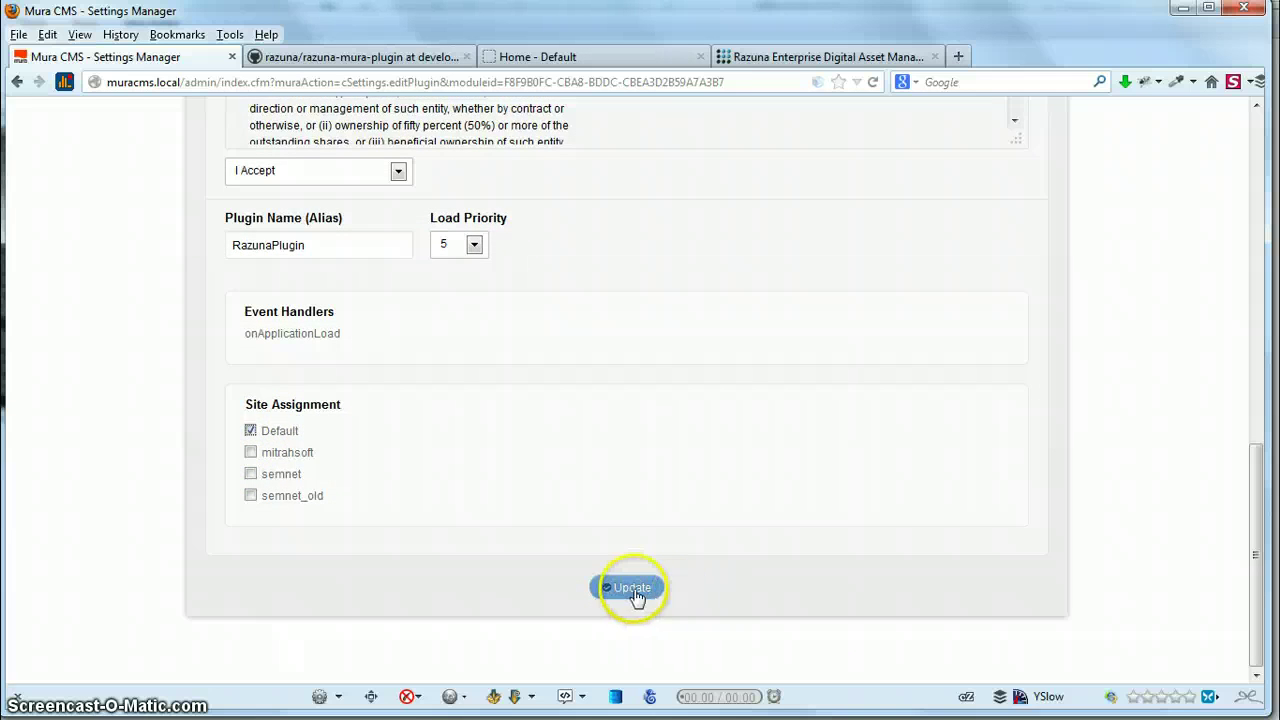
pyautogui.click(634, 589)
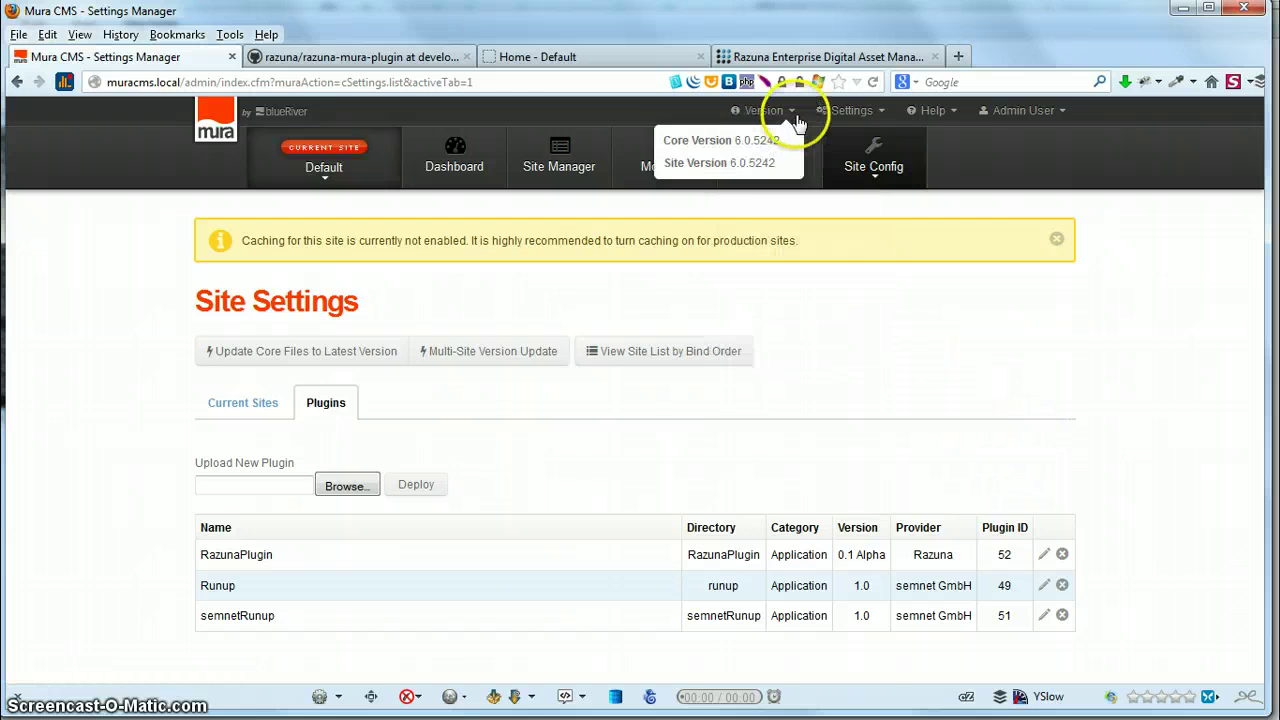
pyautogui.moveTo(848, 110)
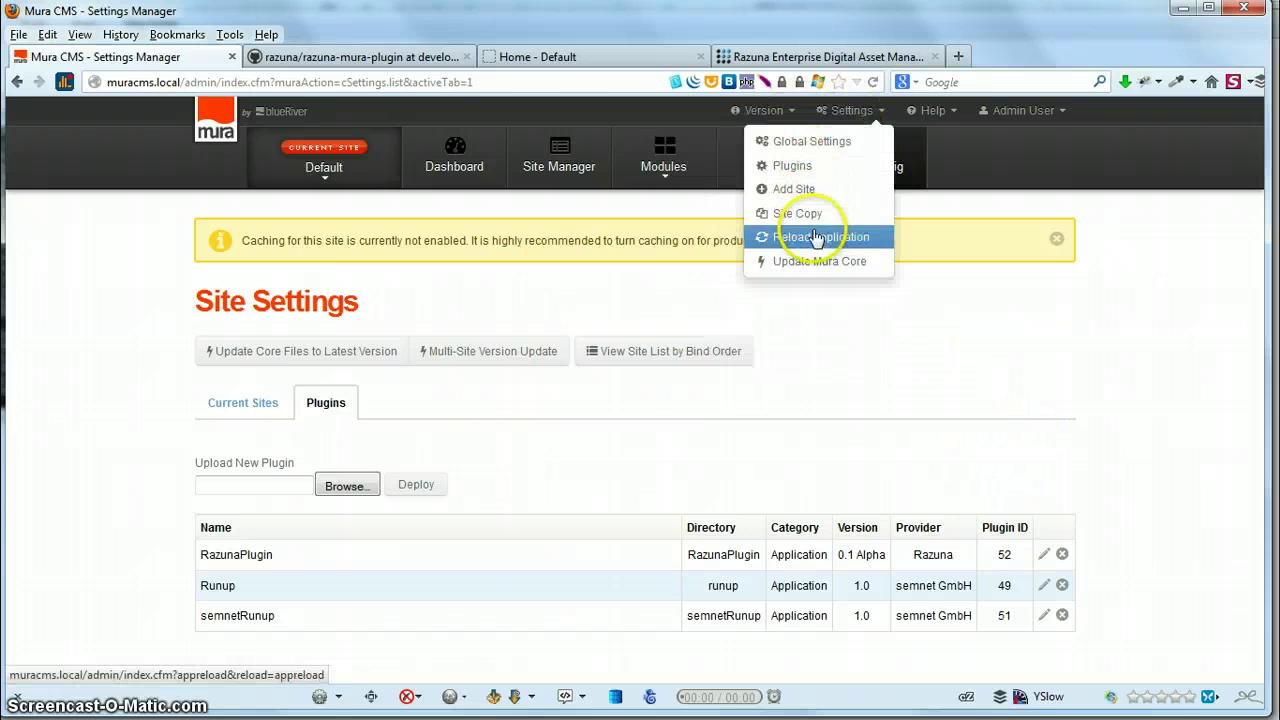
# Step: Reload the Mura application and bring up the Modules list
pyautogui.click(813, 238)
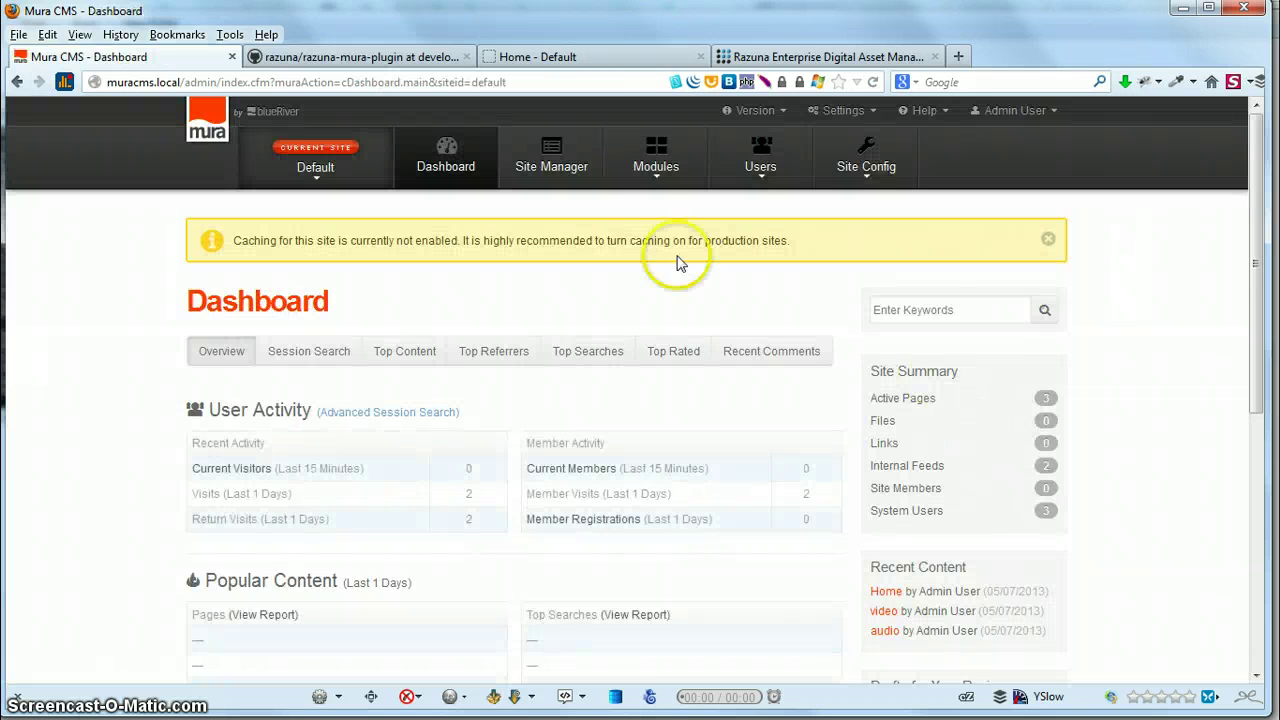
pyautogui.click(655, 165)
pyautogui.moveTo(676, 414)
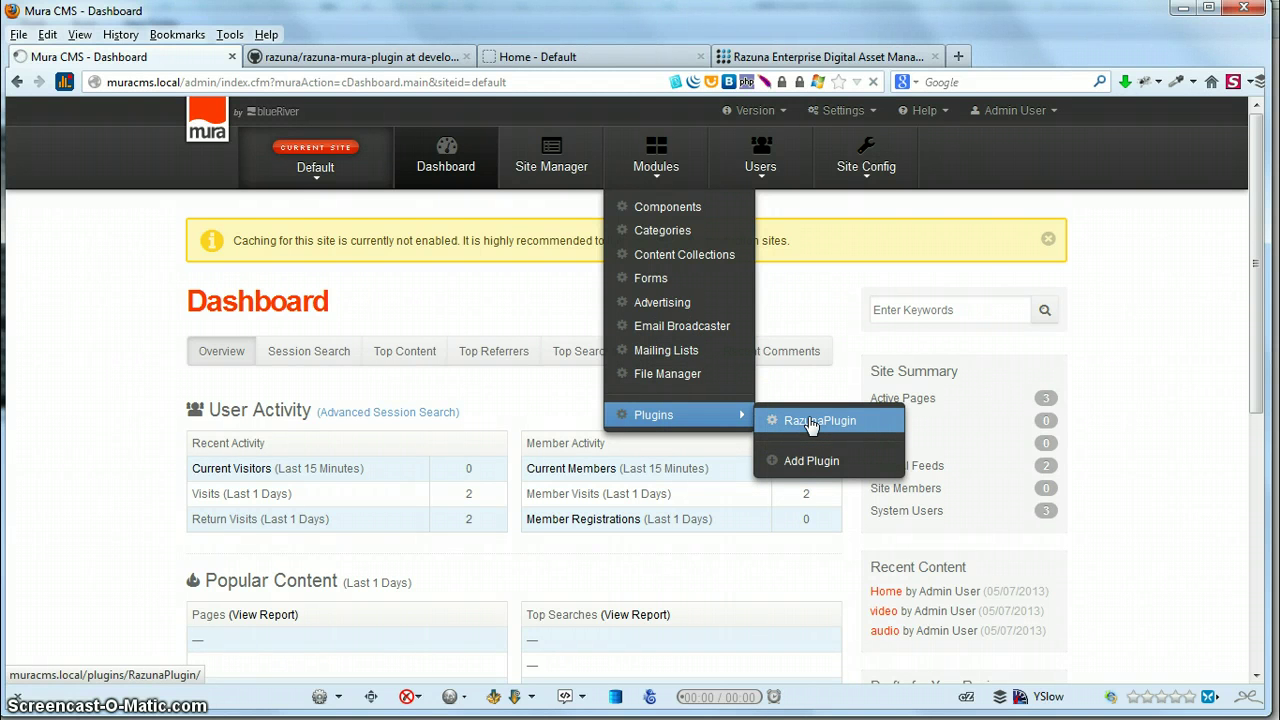
# Step: Open the RazunaPlugin configuration page, glancing at the site and Razuna tabs
pyautogui.click(811, 422)
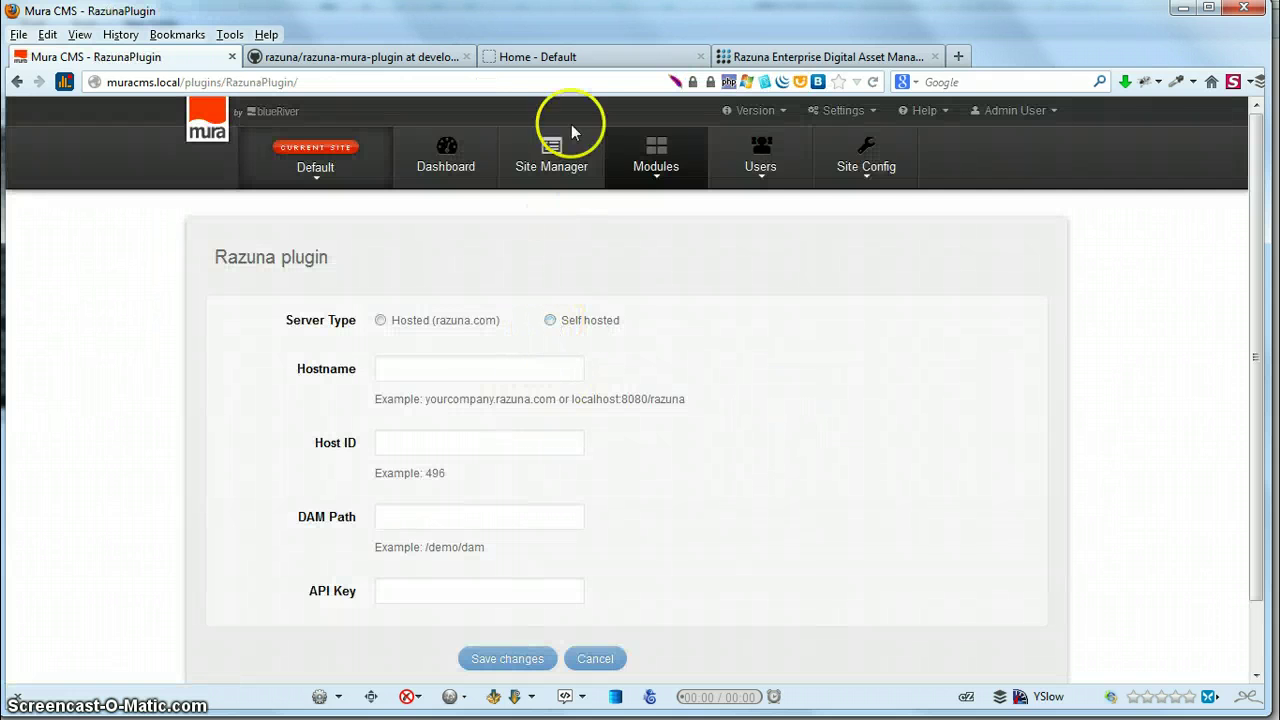
pyautogui.click(551, 60)
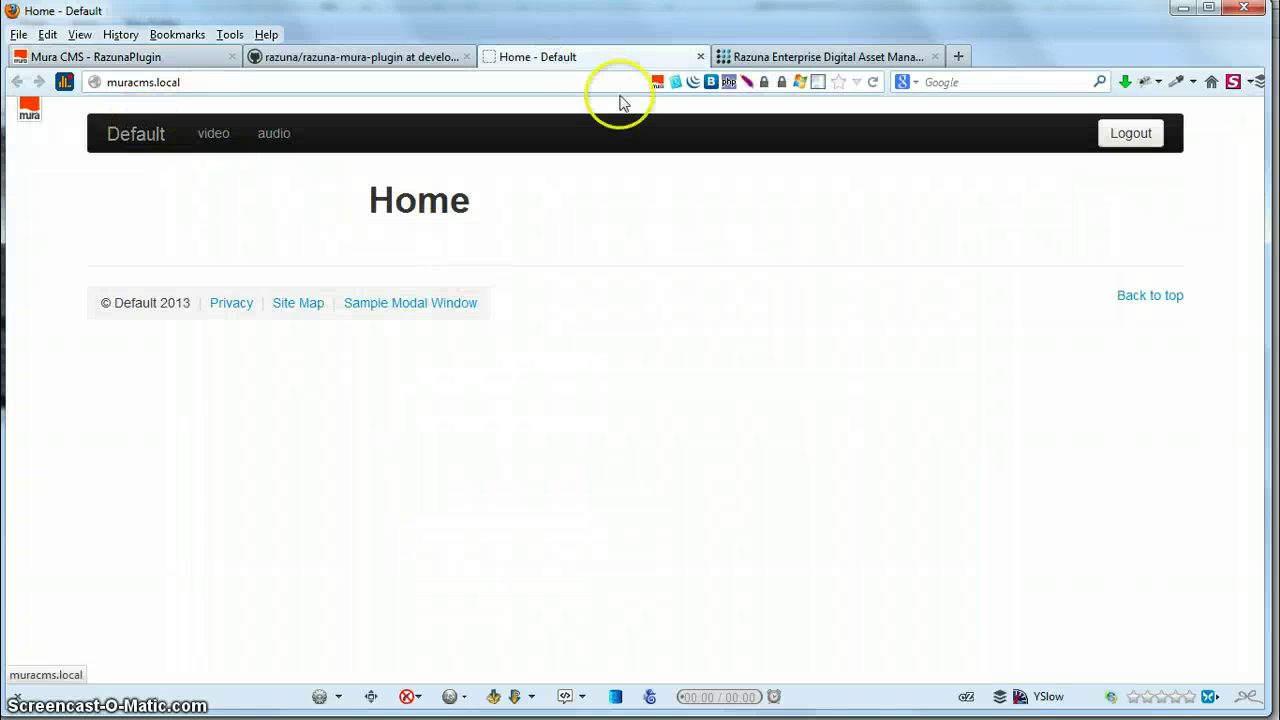
pyautogui.click(771, 52)
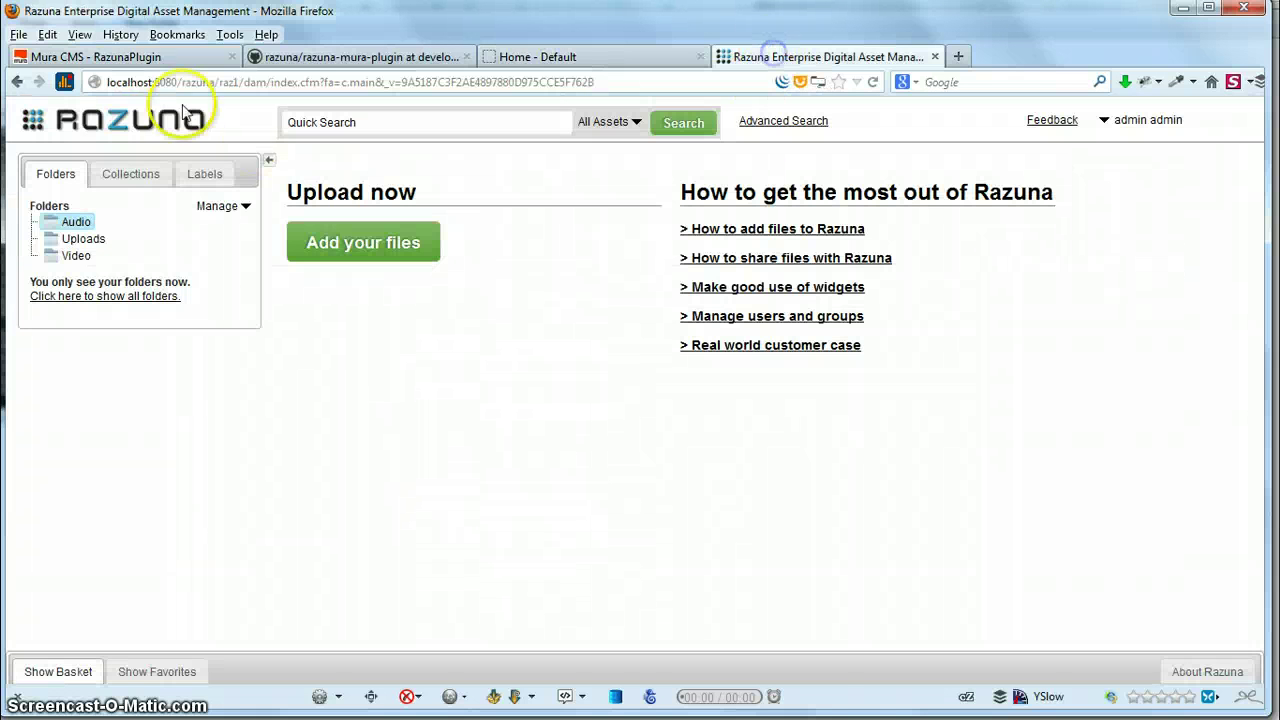
pyautogui.click(155, 60)
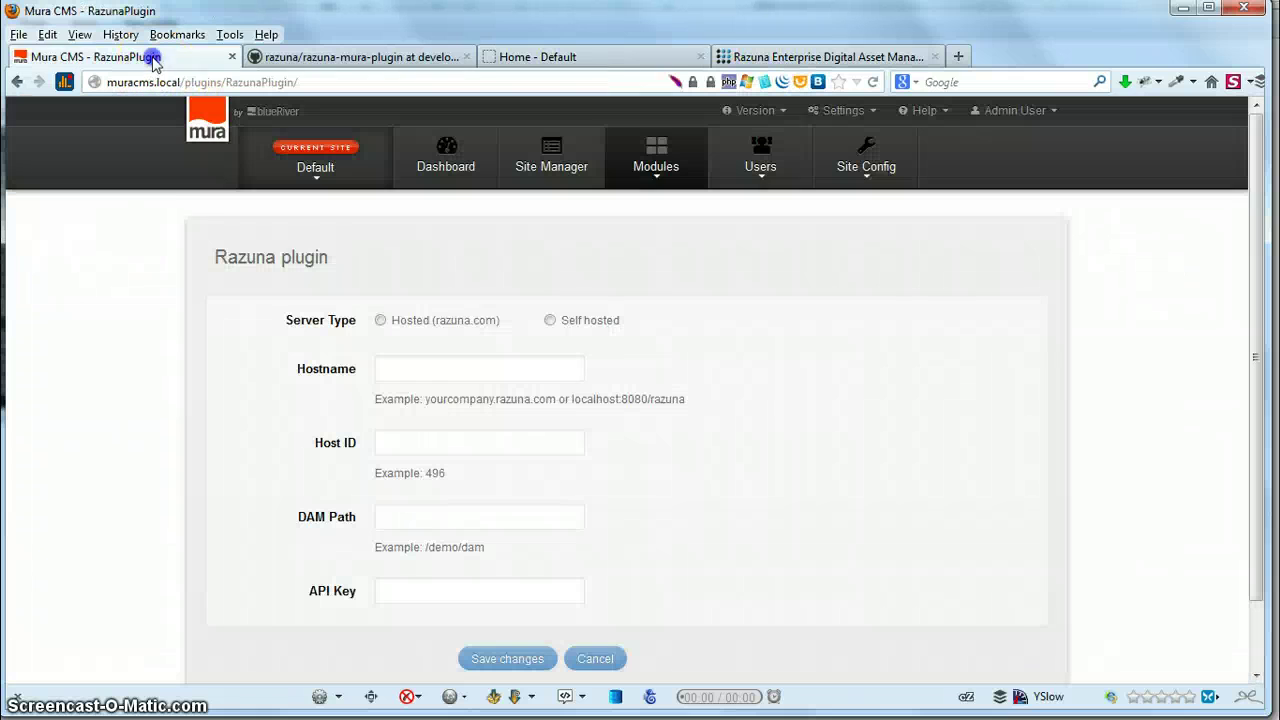
# Step: Choose self-hosted with hostname localhost:8080/razuna, Host ID 1 and DAM path /raz1/dam
pyautogui.click(551, 320)
pyautogui.click(520, 368)
pyautogui.click(497, 409)
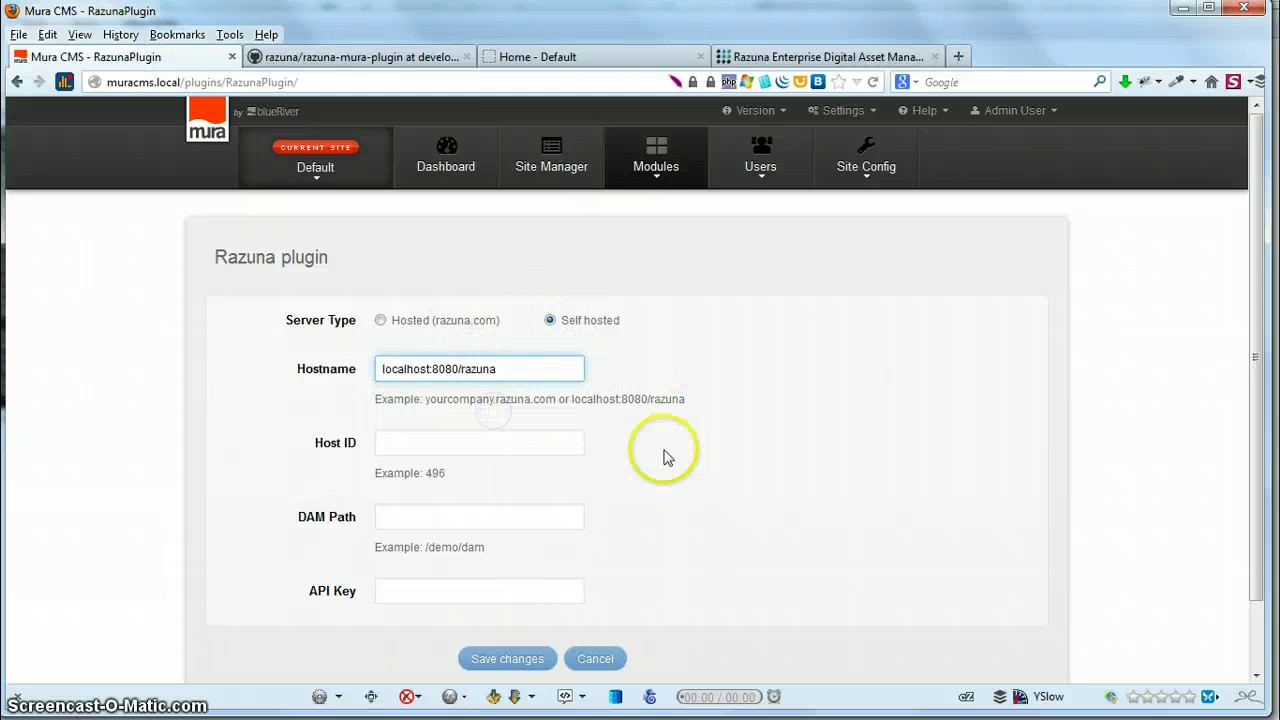
pyautogui.click(530, 443)
pyautogui.click(457, 443)
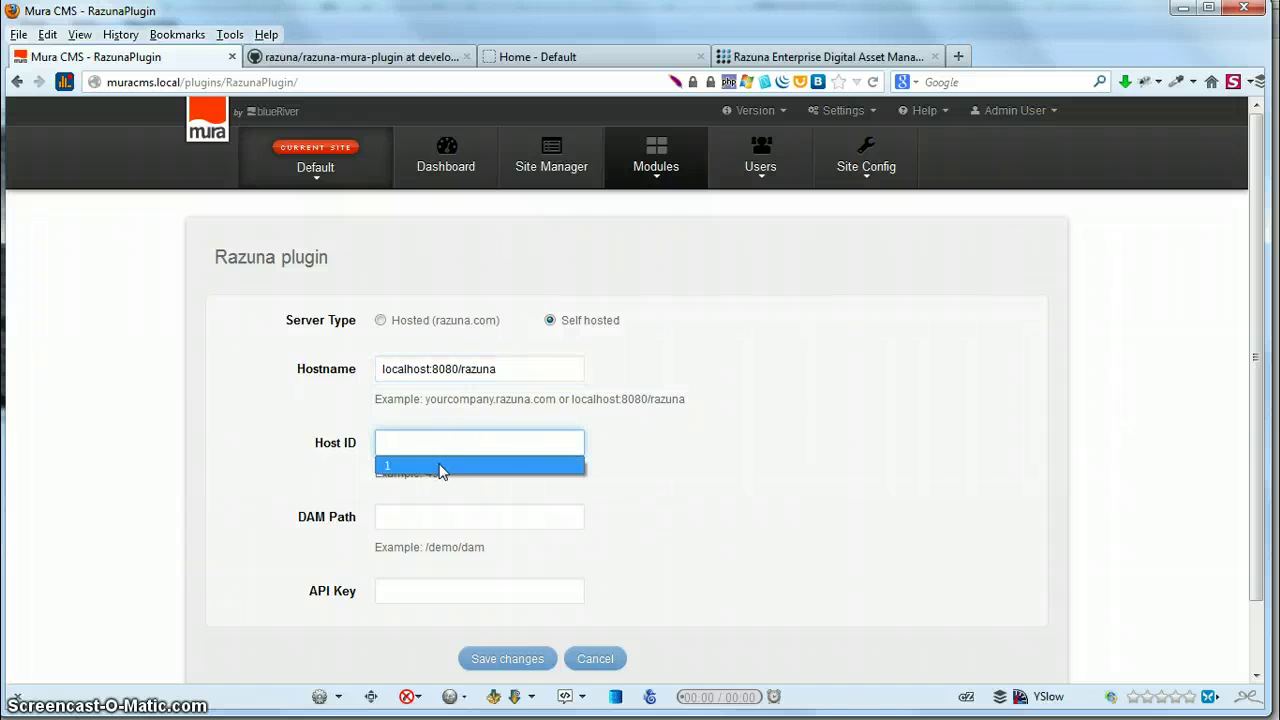
pyautogui.click(441, 467)
pyautogui.click(484, 517)
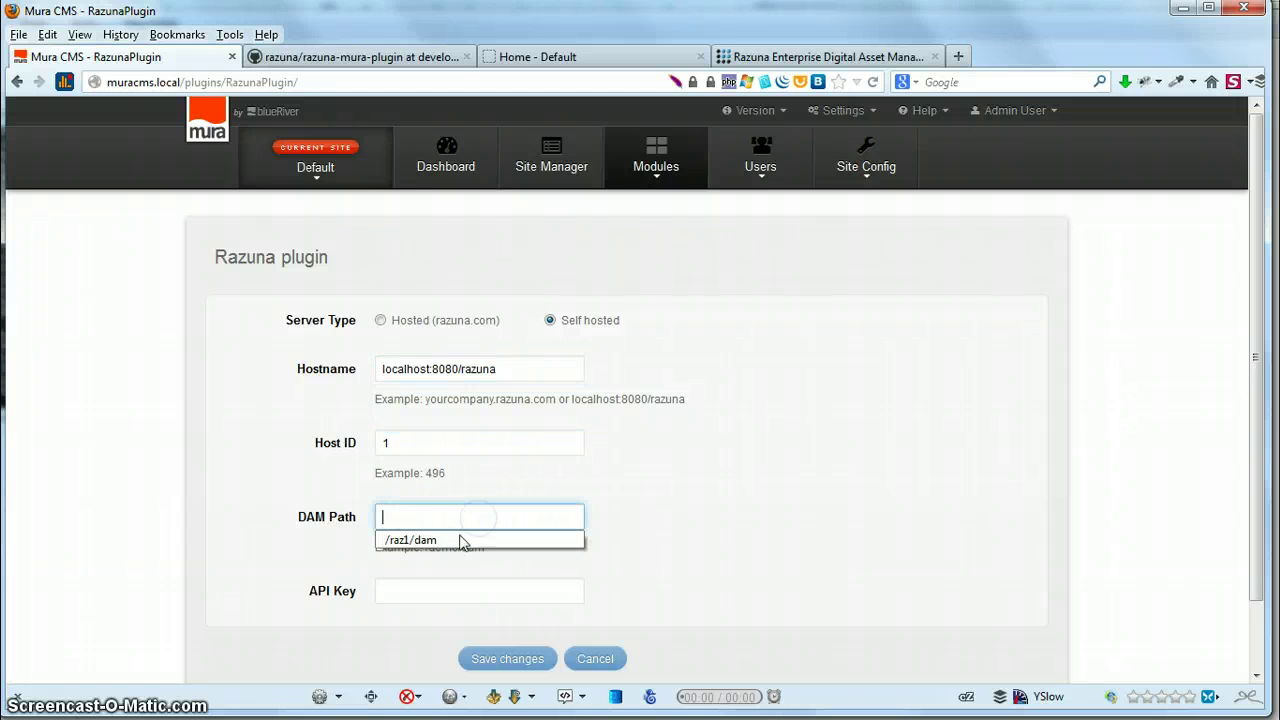
pyautogui.click(459, 540)
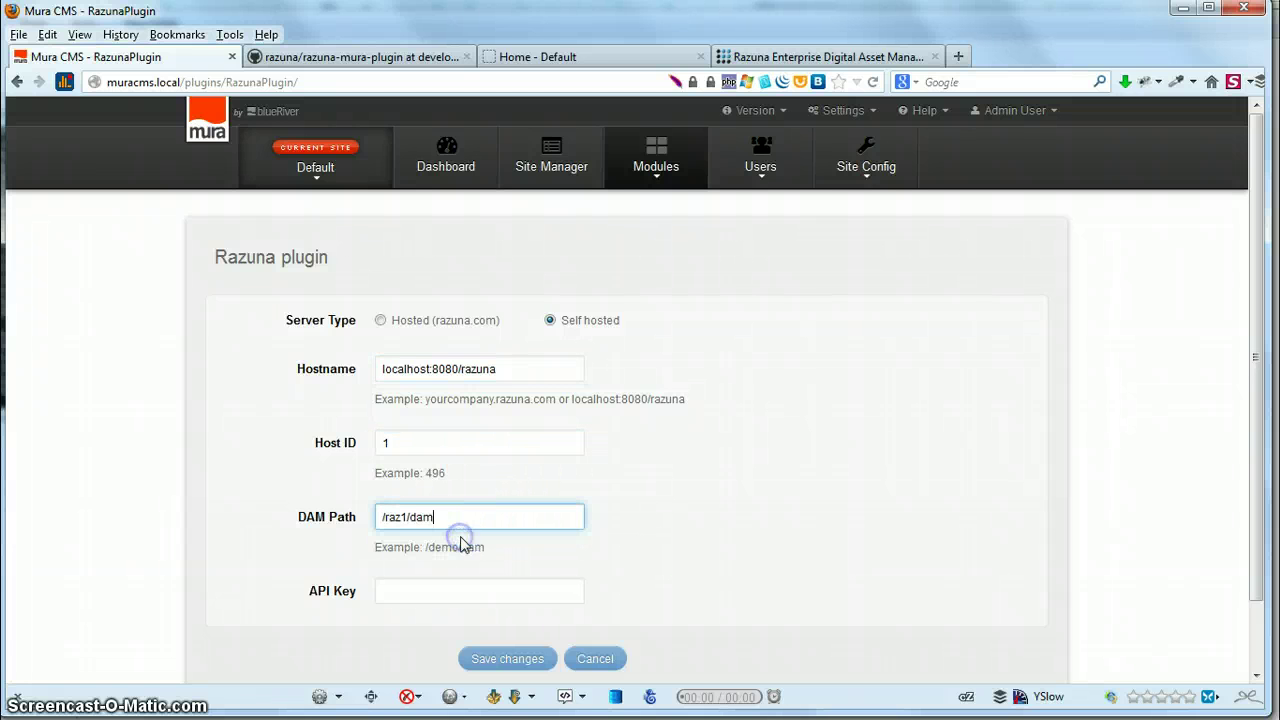
pyautogui.click(803, 56)
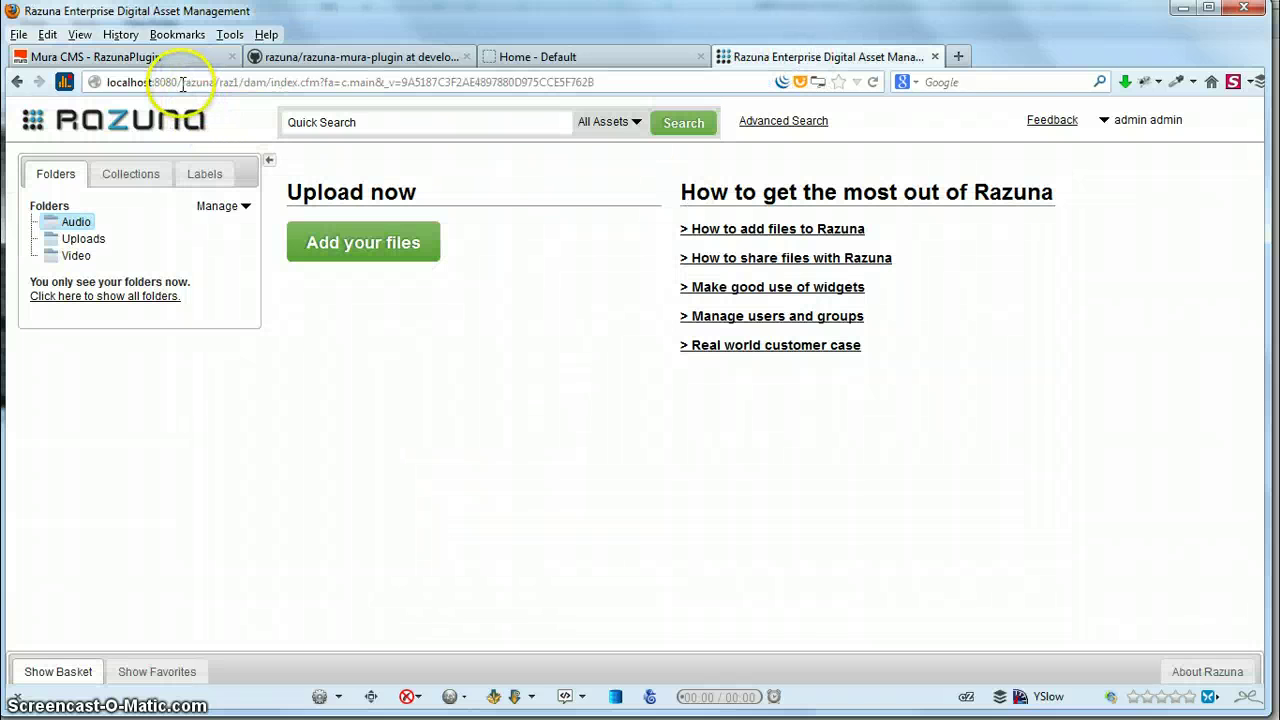
pyautogui.moveTo(183, 84); pyautogui.dragTo(247, 84)
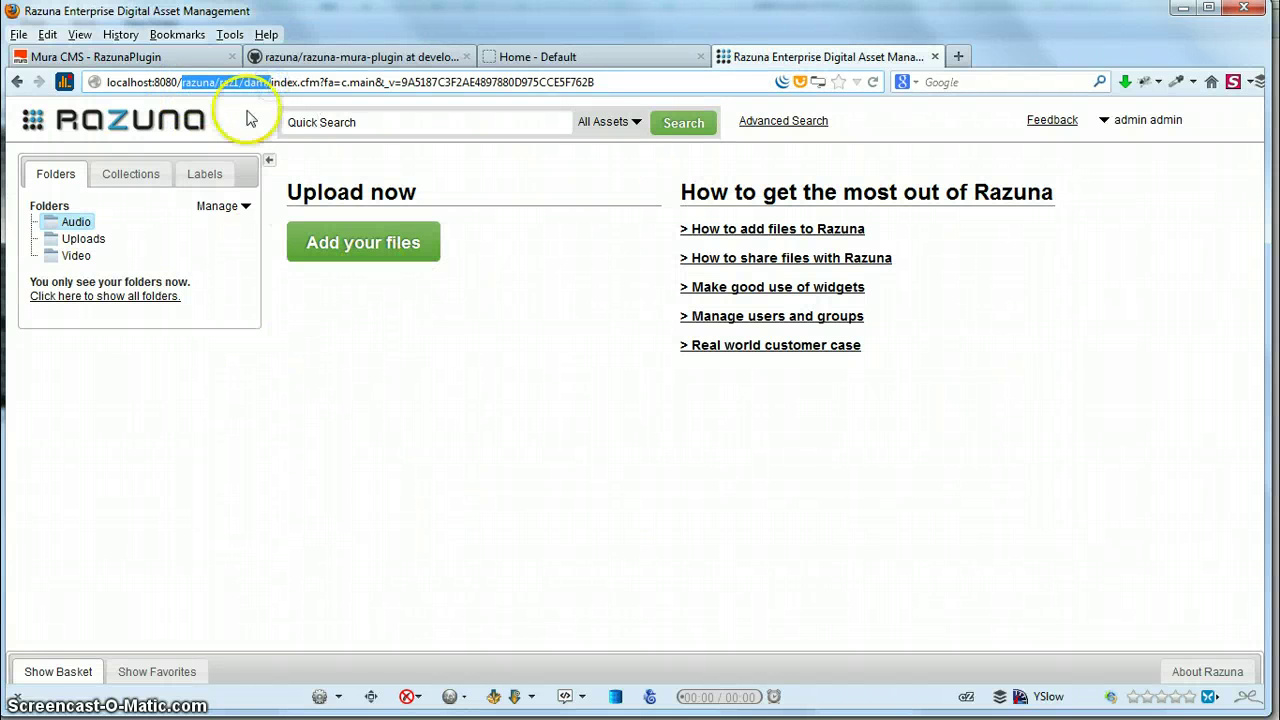
pyautogui.click(125, 56)
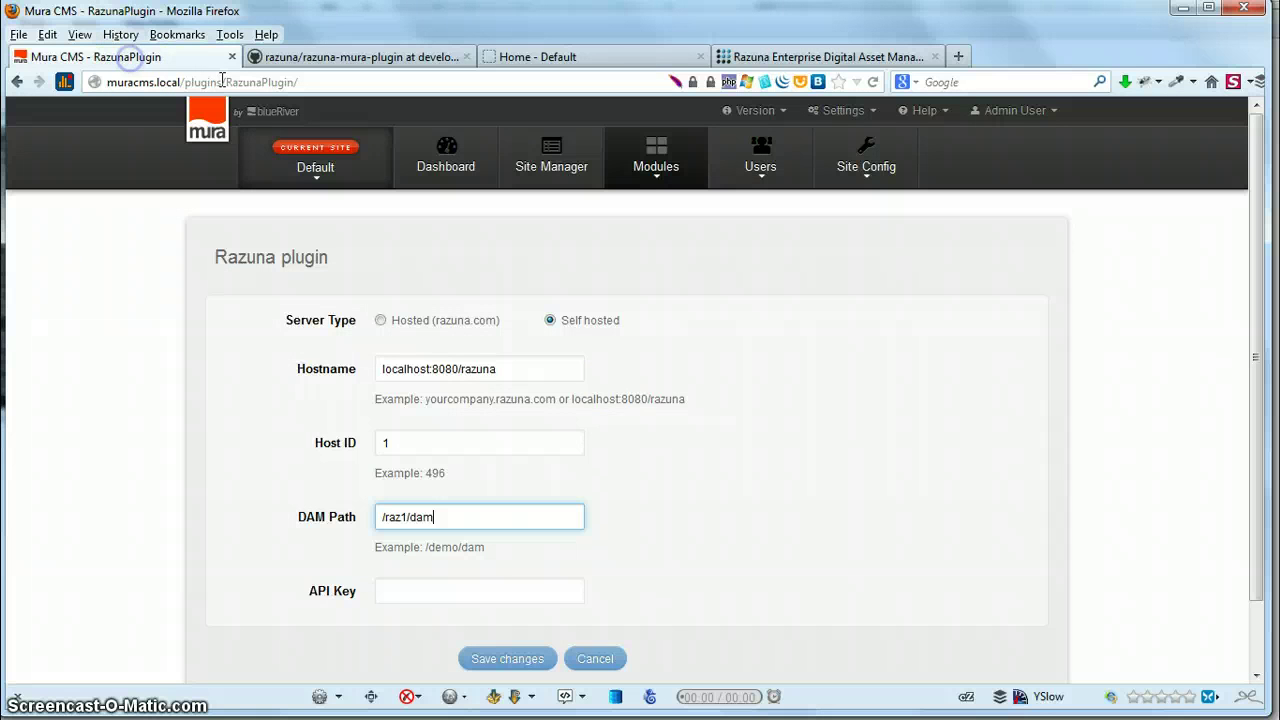
pyautogui.click(429, 592)
pyautogui.write('123')
pyautogui.click(799, 589)
pyautogui.click(495, 661)
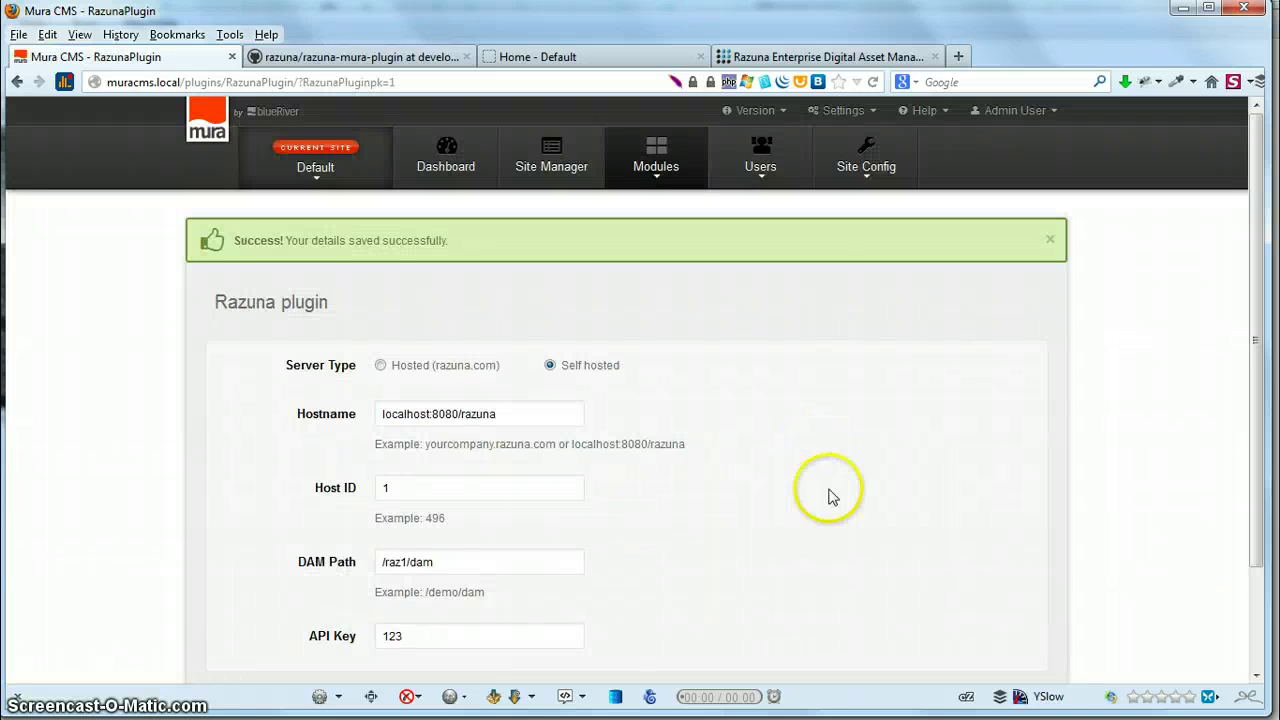
# Step: Review the success message confirming the Razuna settings were saved
pyautogui.moveTo(237, 244); pyautogui.dragTo(517, 249)
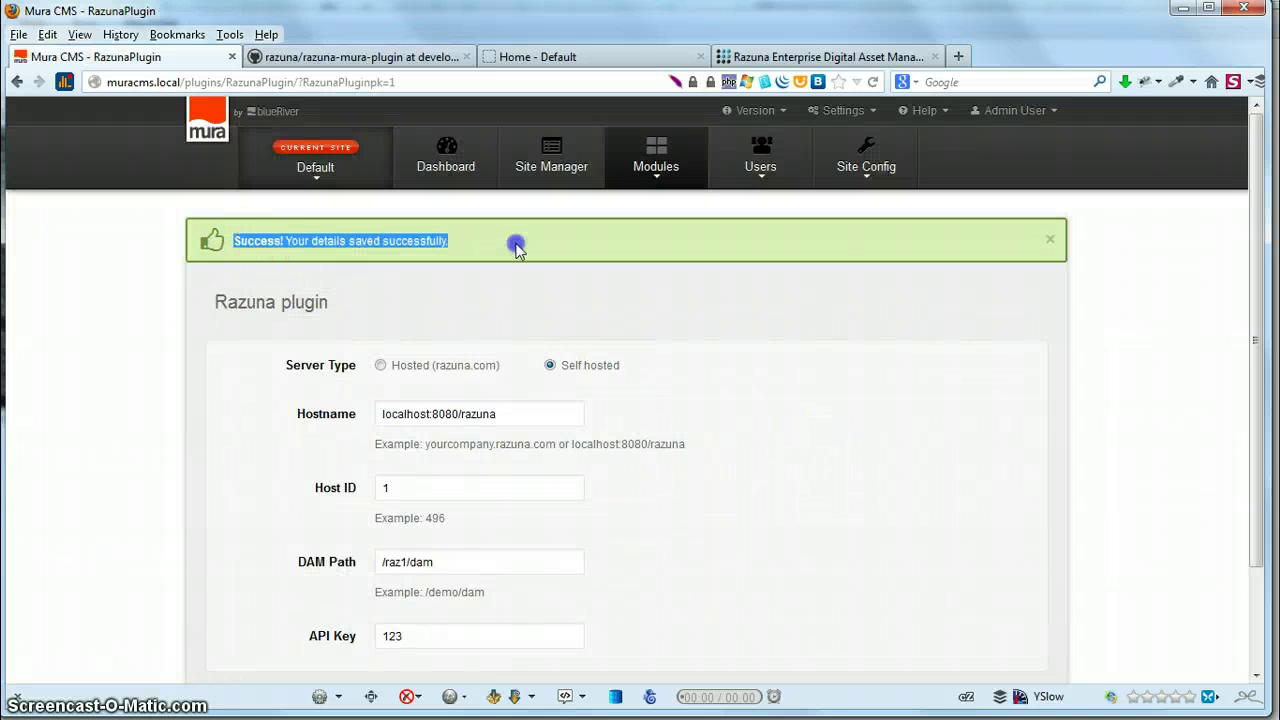
pyautogui.click(811, 457)
pyautogui.scroll(-1, 811, 550)
pyautogui.scroll(-1, 811, 550)
pyautogui.scroll(2, 811, 550)
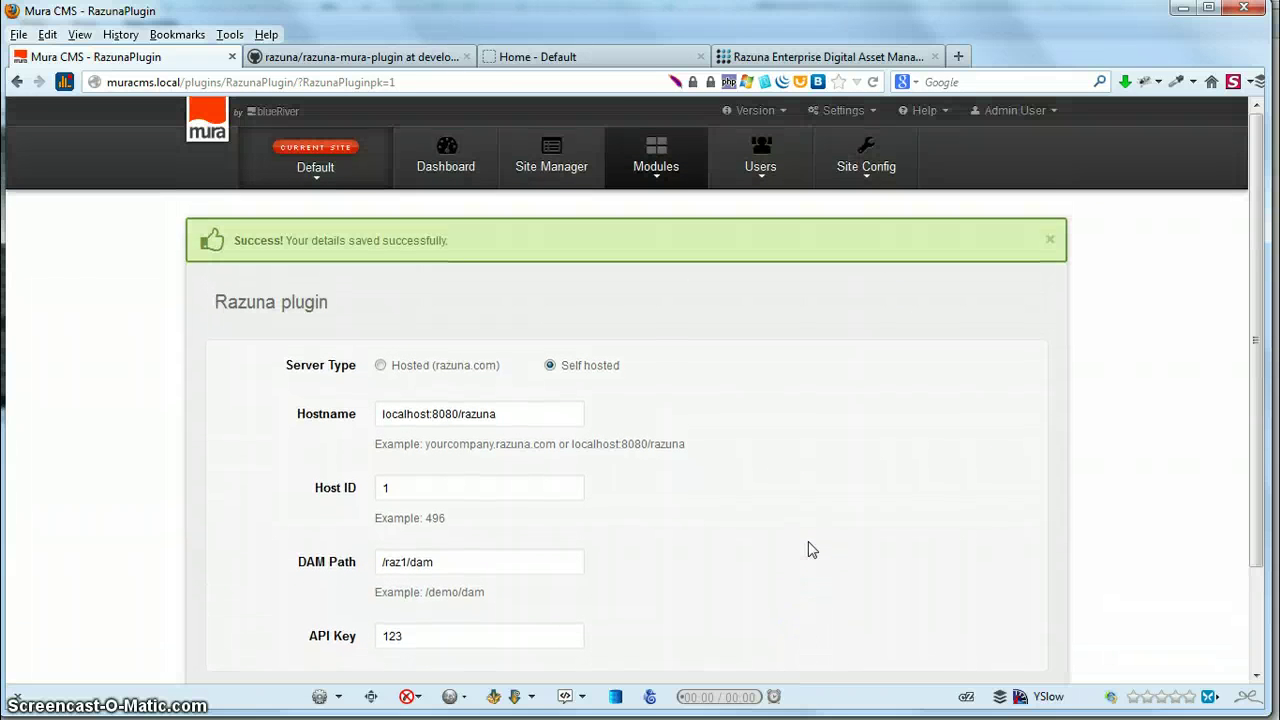
# Step: Open the Home page from Site Manager and scroll down to its Content editor
pyautogui.click(550, 166)
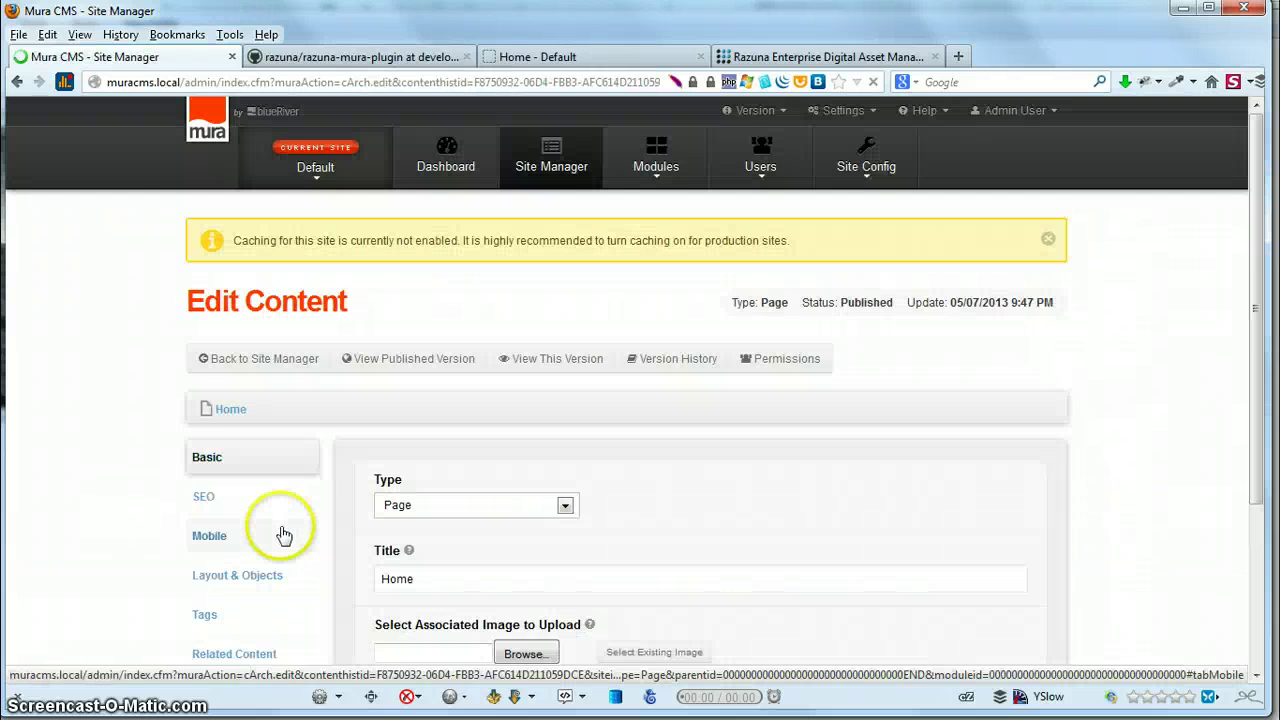
pyautogui.scroll(-3, 83, 527)
pyautogui.scroll(-1, 83, 527)
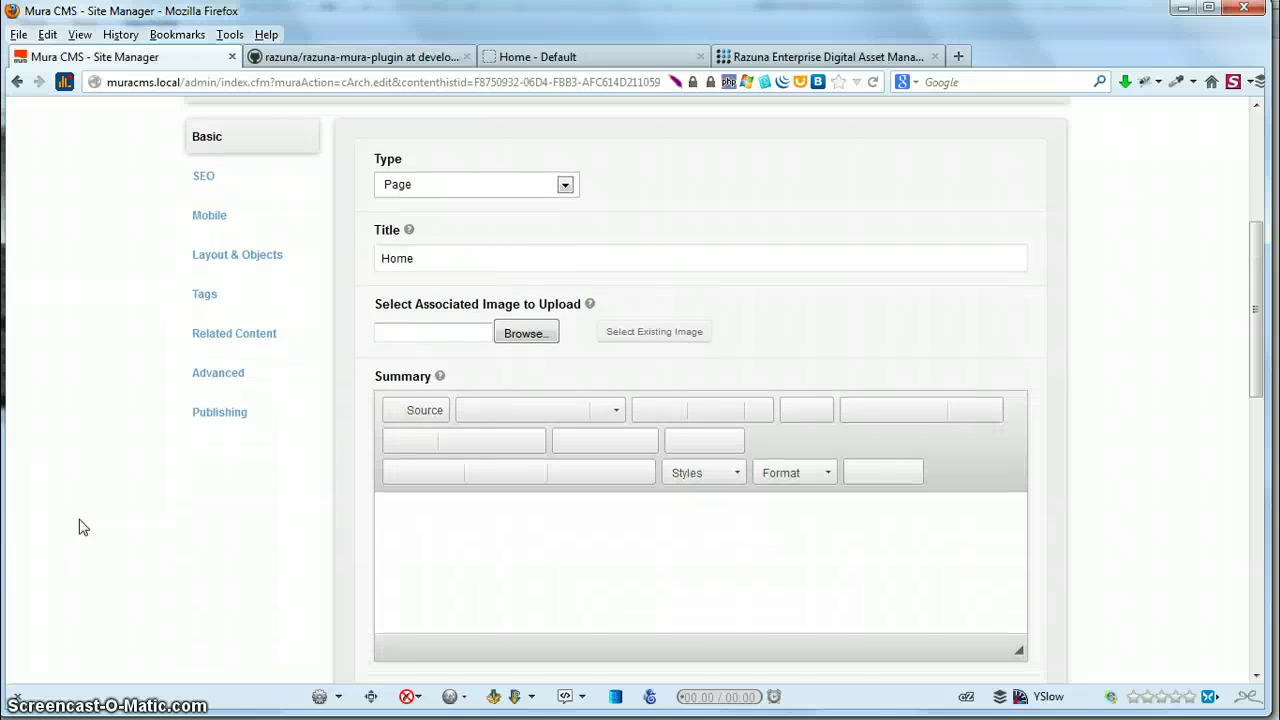
pyautogui.scroll(-2, 83, 527)
pyautogui.scroll(-3, 78, 526)
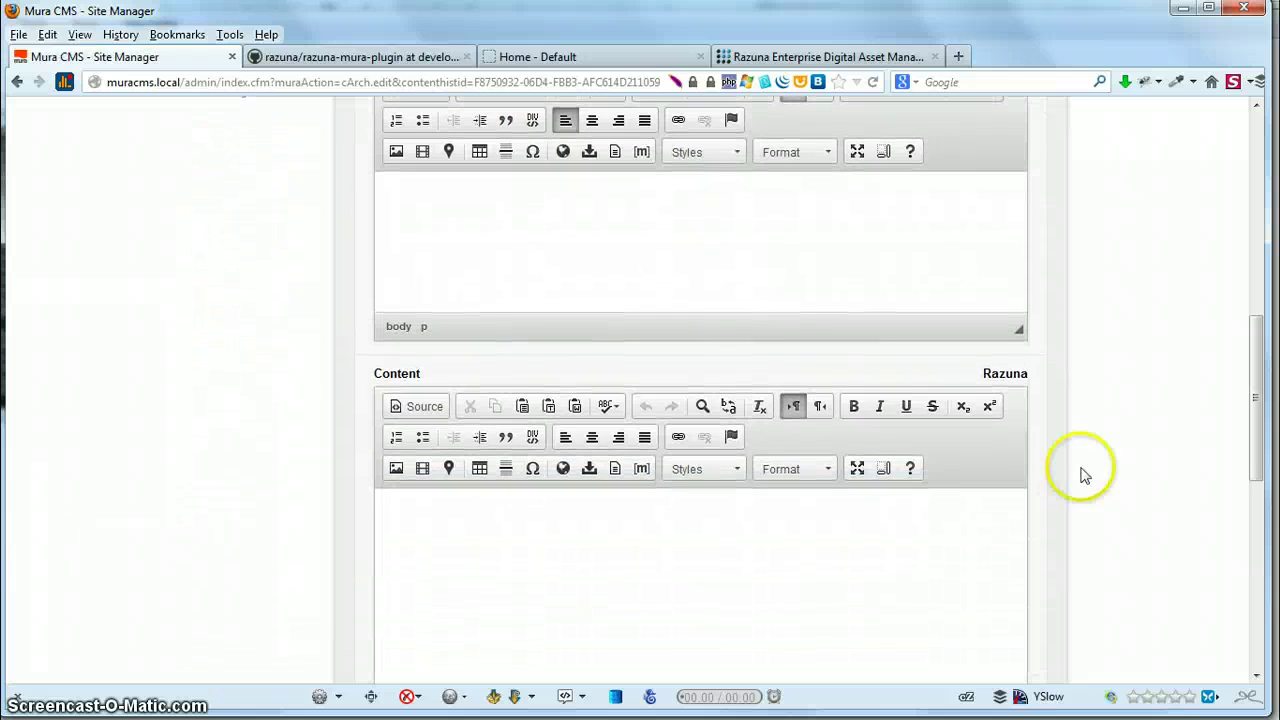
pyautogui.click(1005, 380)
pyautogui.scroll(1, 1115, 520)
pyautogui.scroll(5, 1115, 520)
pyautogui.scroll(-3, 1109, 549)
pyautogui.scroll(-2, 1109, 549)
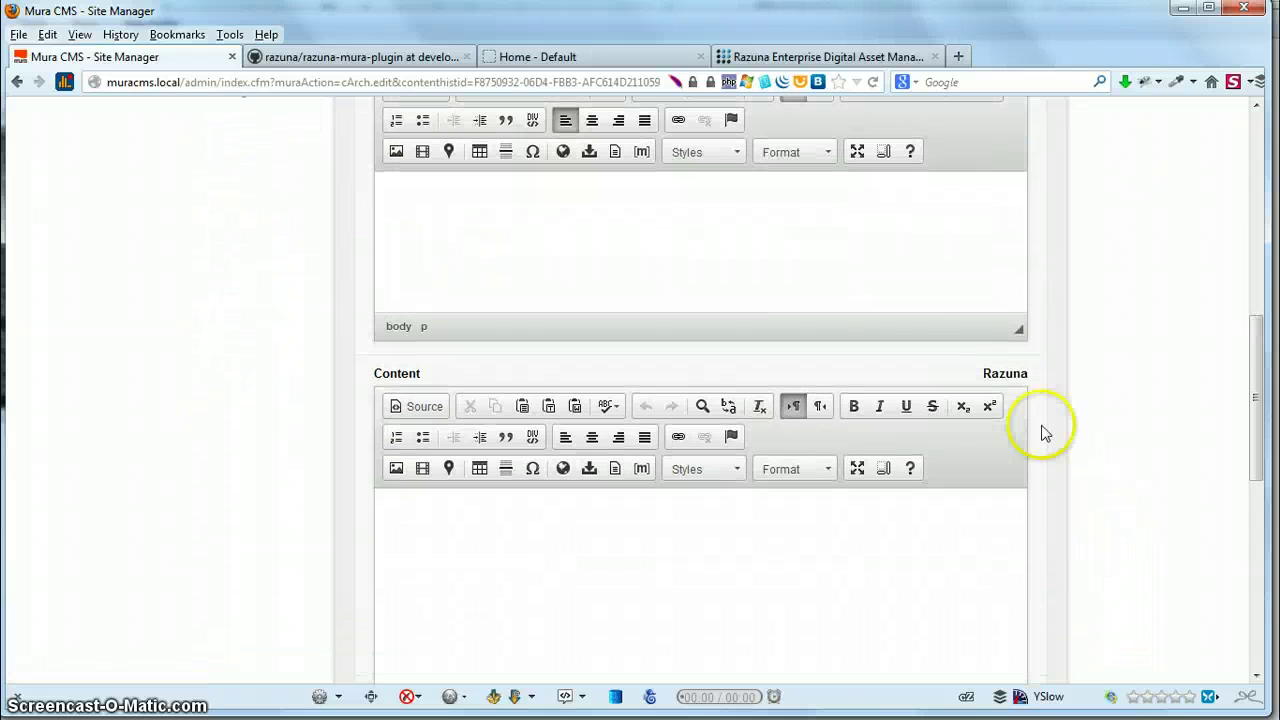
# Step: Open the Razuna asset picker for the Home content, move it up, and view Razuna
pyautogui.click(1006, 376)
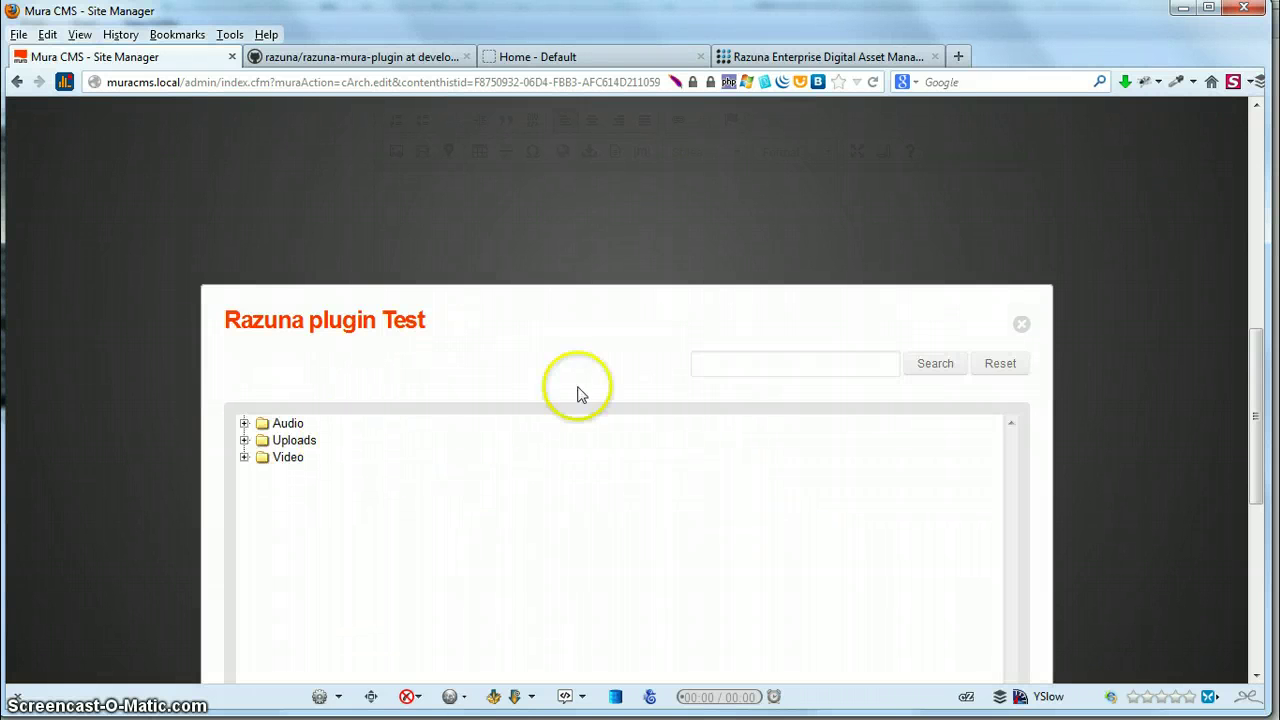
pyautogui.moveTo(626, 251); pyautogui.dragTo(634, 206)
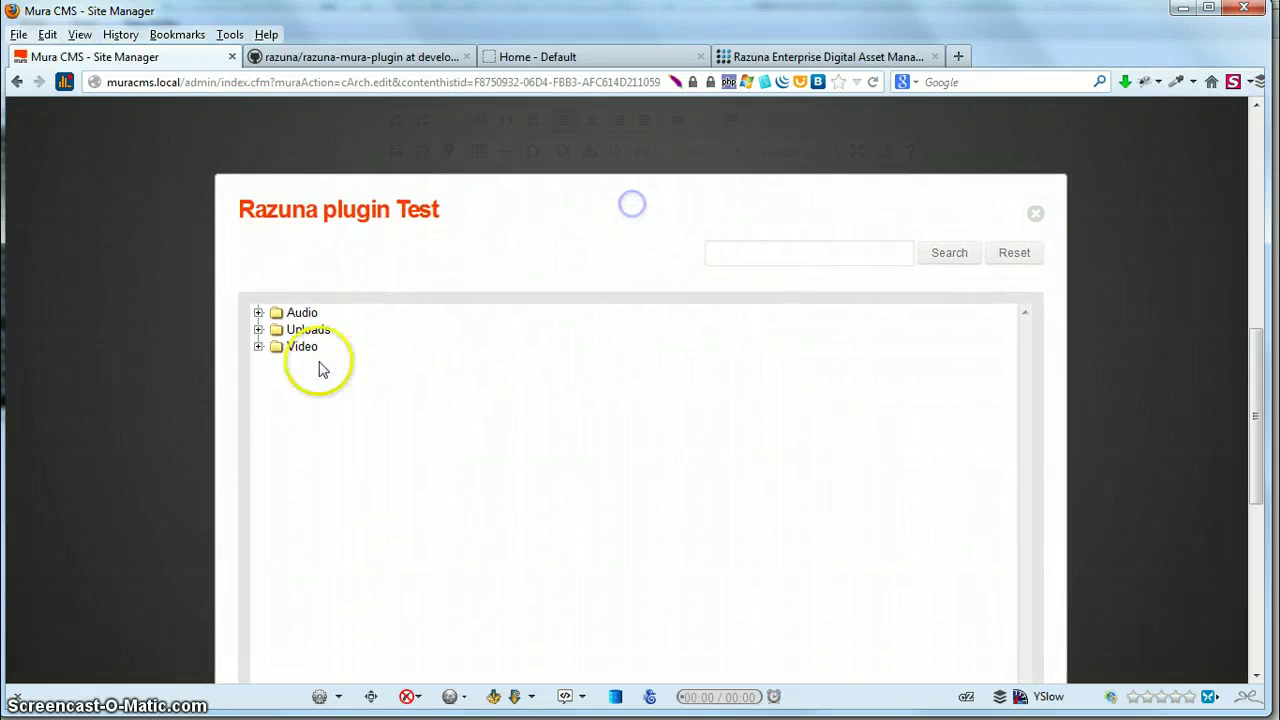
pyautogui.click(827, 57)
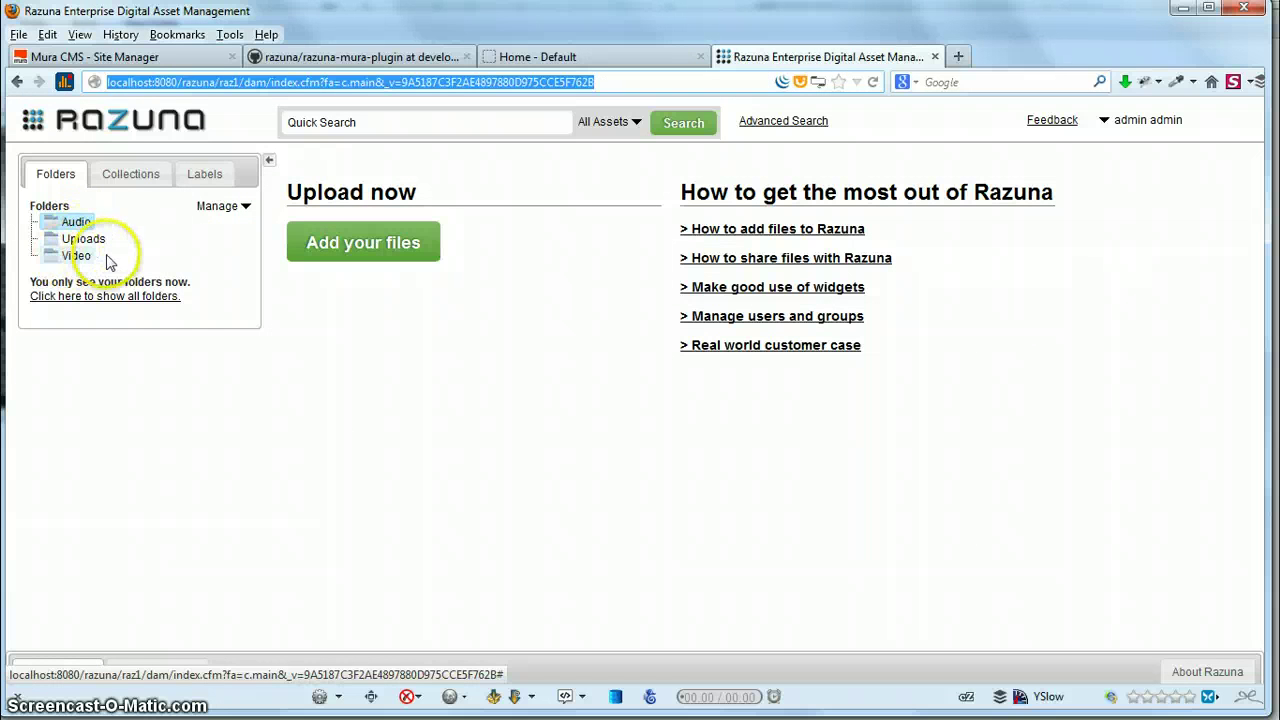
# Step: Browse Razuna's Uploads, Audio and Video folders, then return to the Mura editor
pyautogui.click(87, 242)
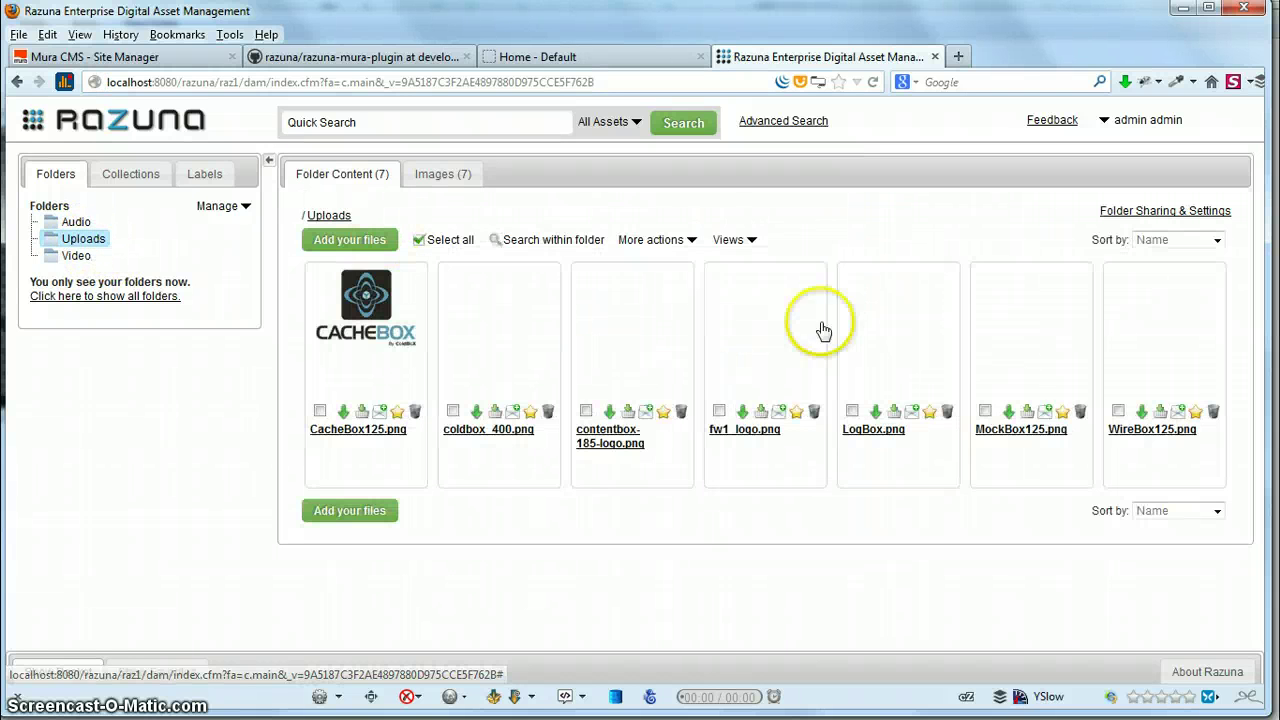
pyautogui.click(78, 222)
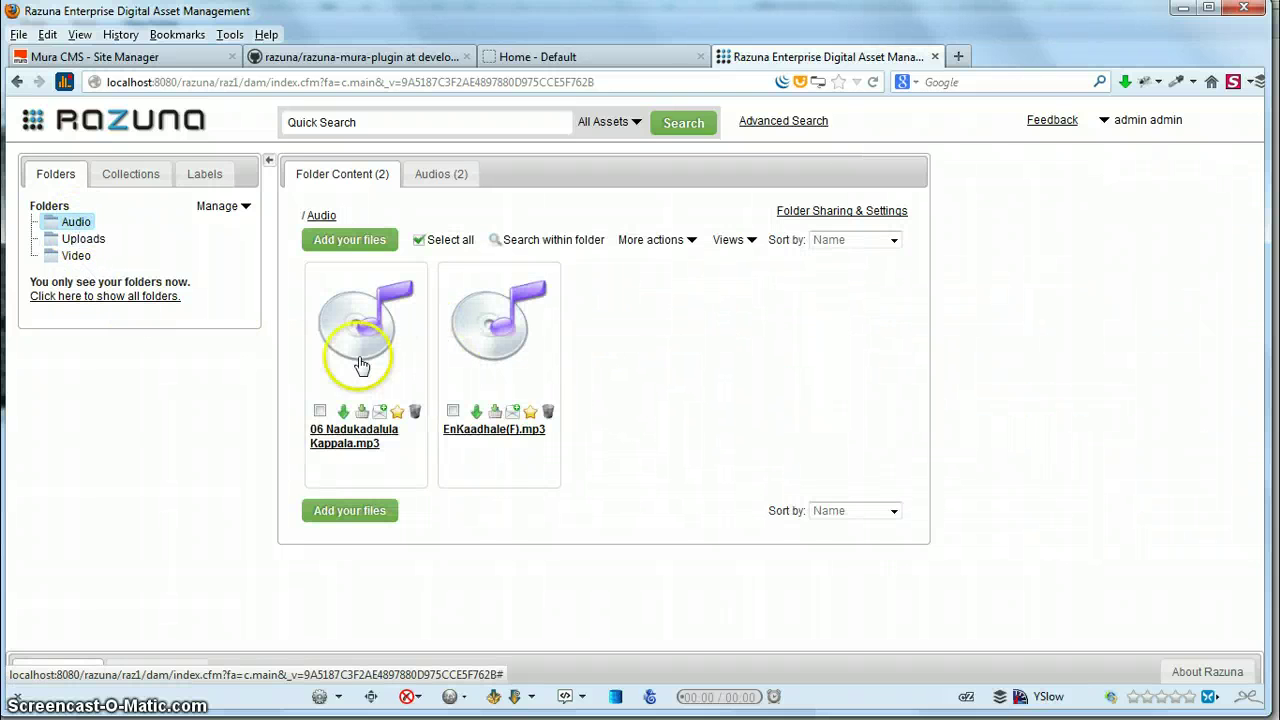
pyautogui.click(77, 257)
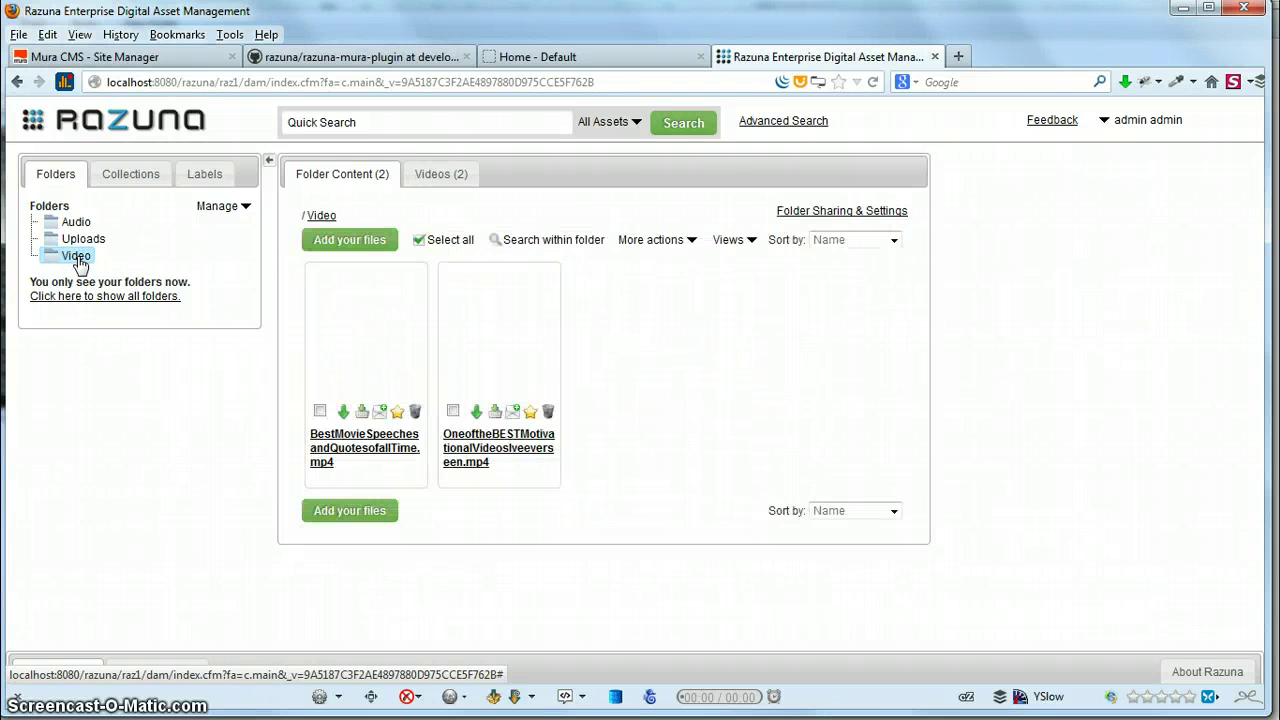
pyautogui.click(150, 58)
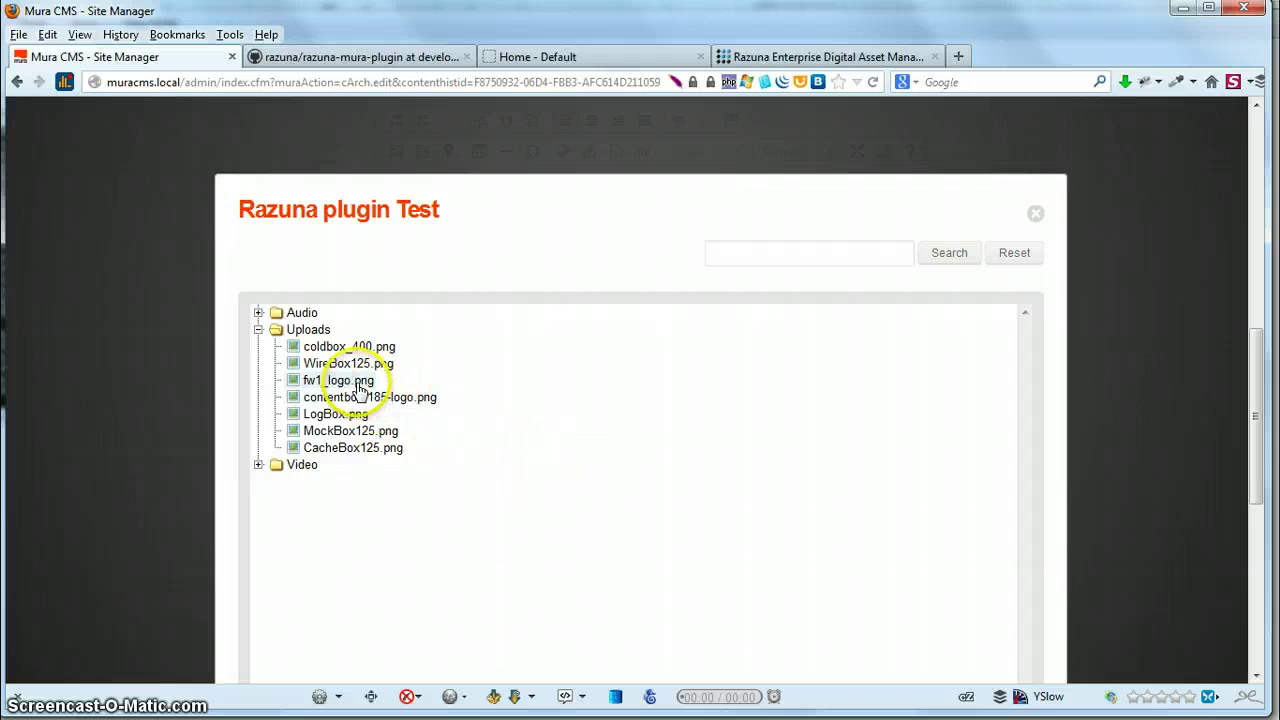
# Step: Insert fw1_logo.png into the Home content, publish, and reload the live Home page
pyautogui.click(358, 385)
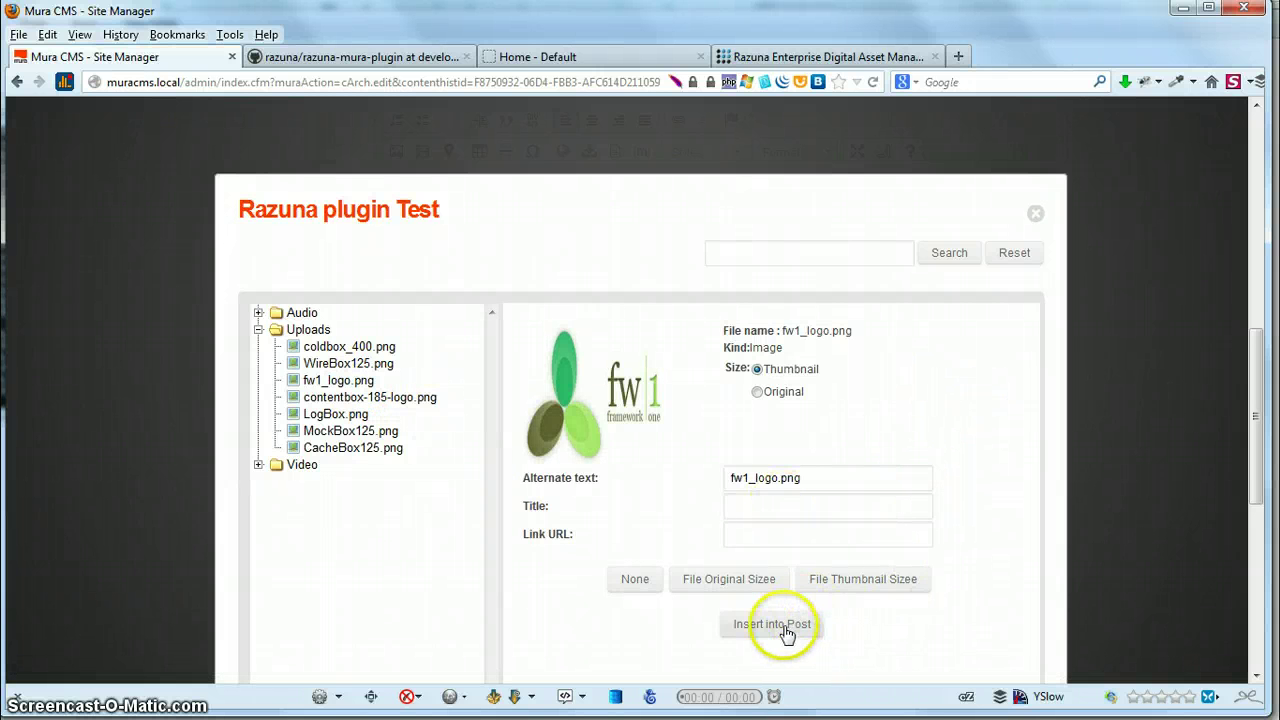
pyautogui.click(786, 630)
pyautogui.scroll(-5, 994, 583)
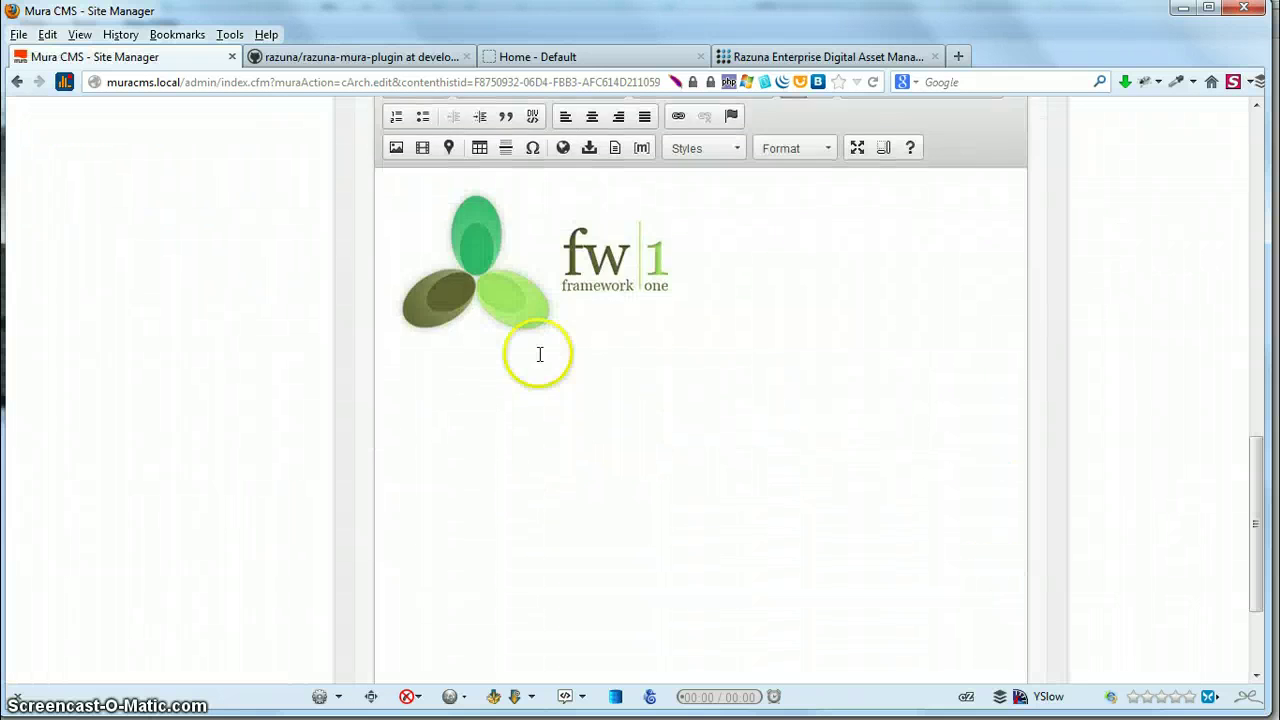
pyautogui.scroll(-3, 963, 483)
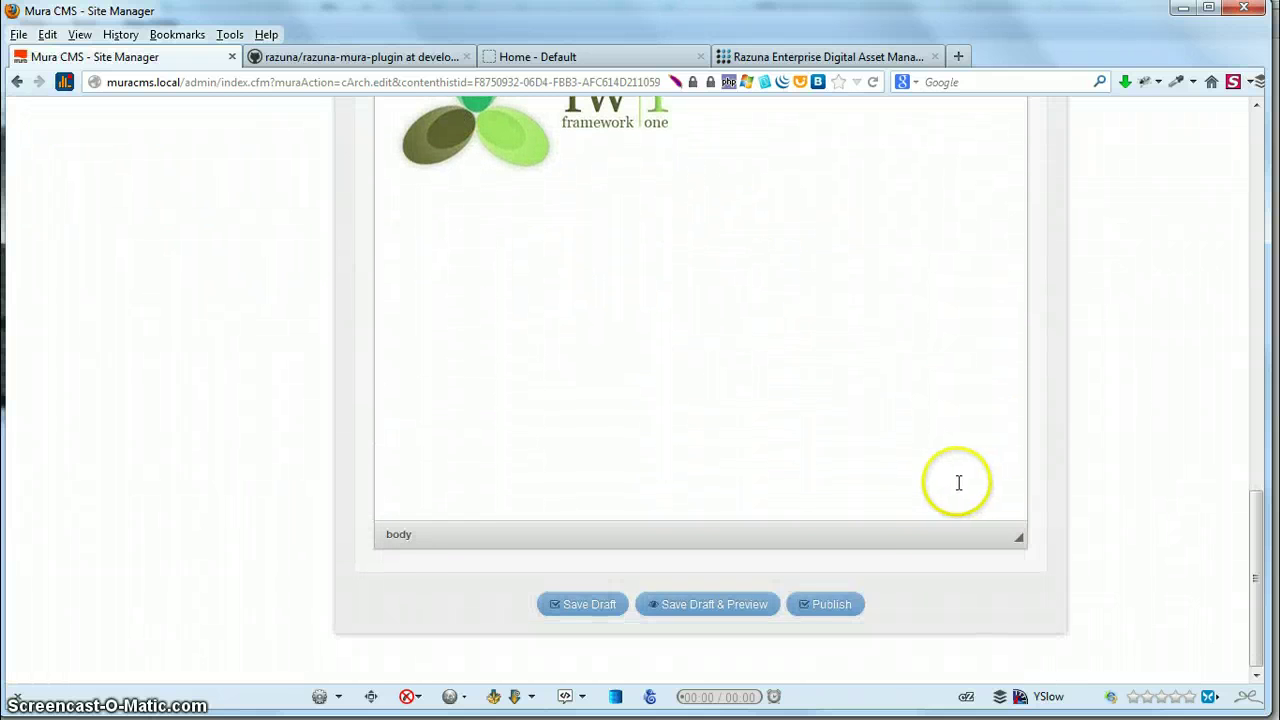
pyautogui.click(843, 607)
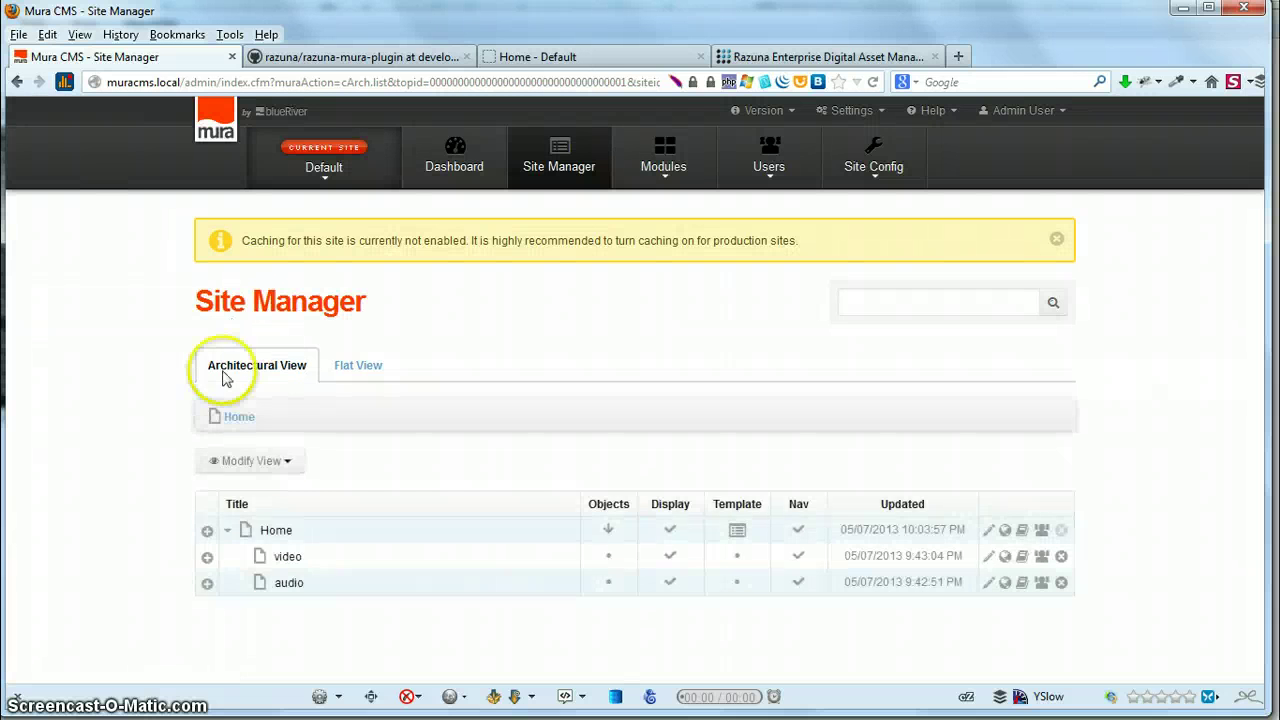
pyautogui.click(600, 60)
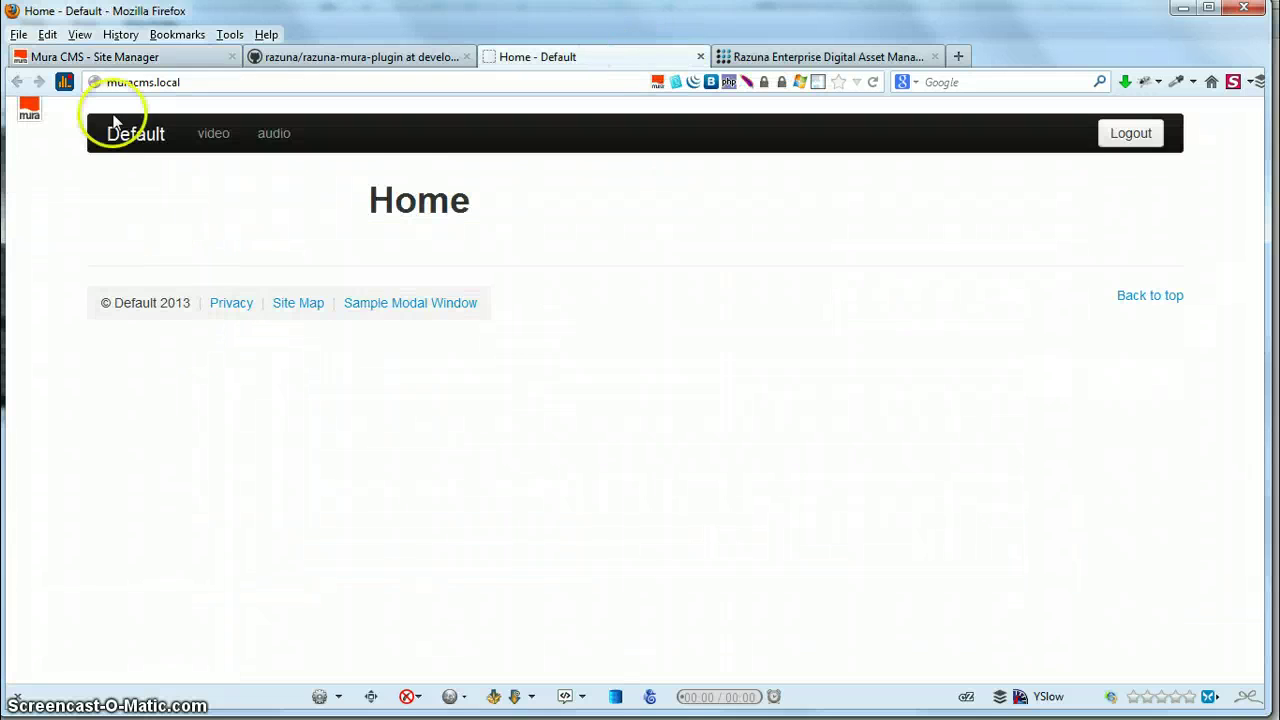
pyautogui.click(873, 84)
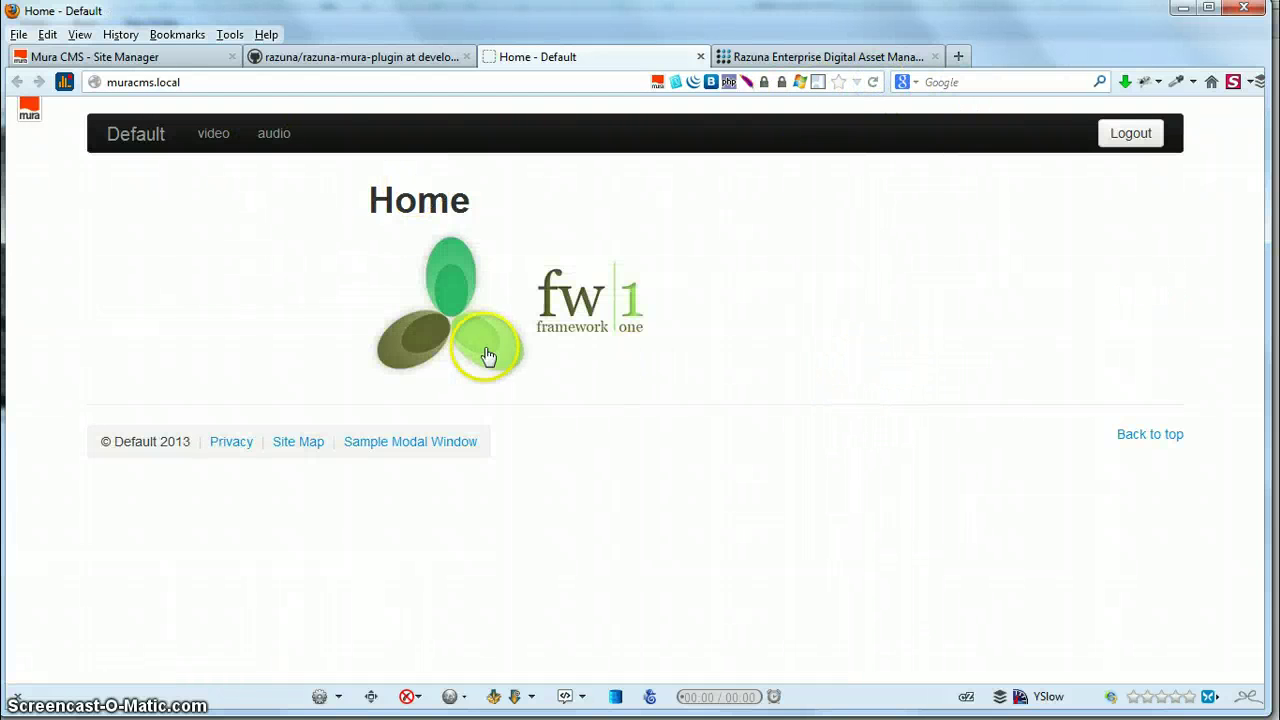
# Step: Reopen the Home page for editing and bring up the Razuna asset picker
pyautogui.click(120, 60)
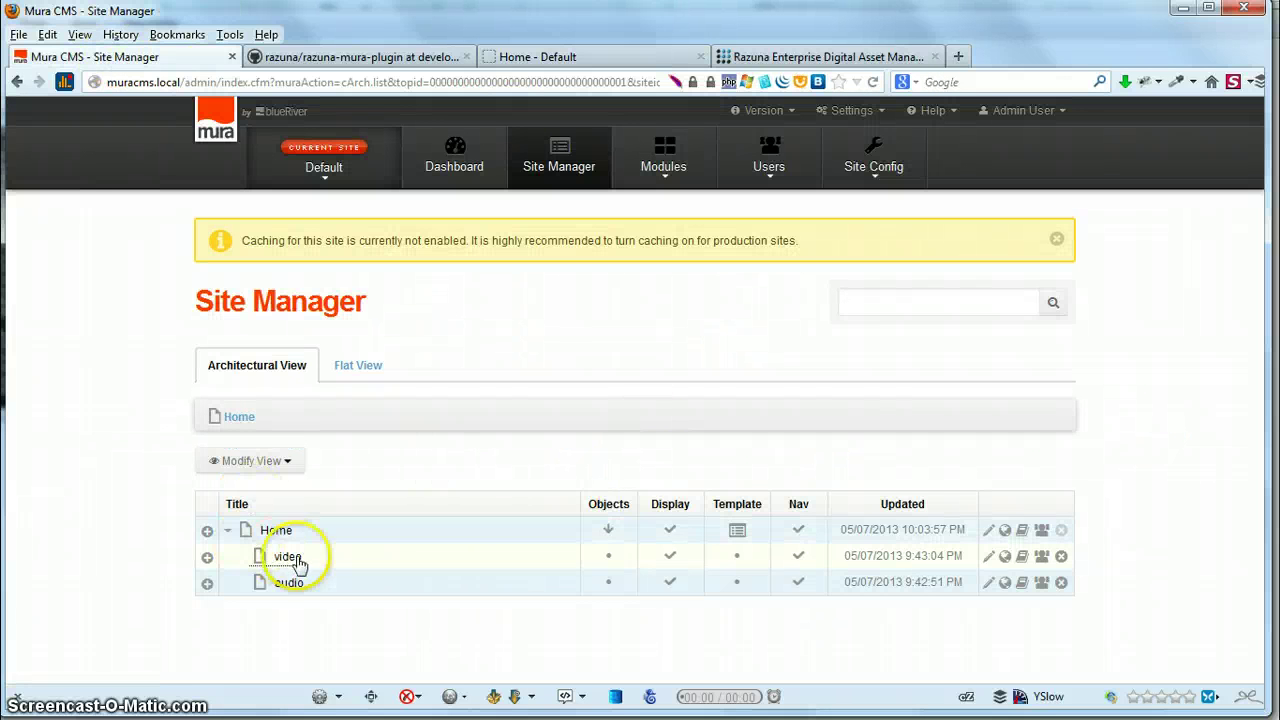
pyautogui.click(279, 532)
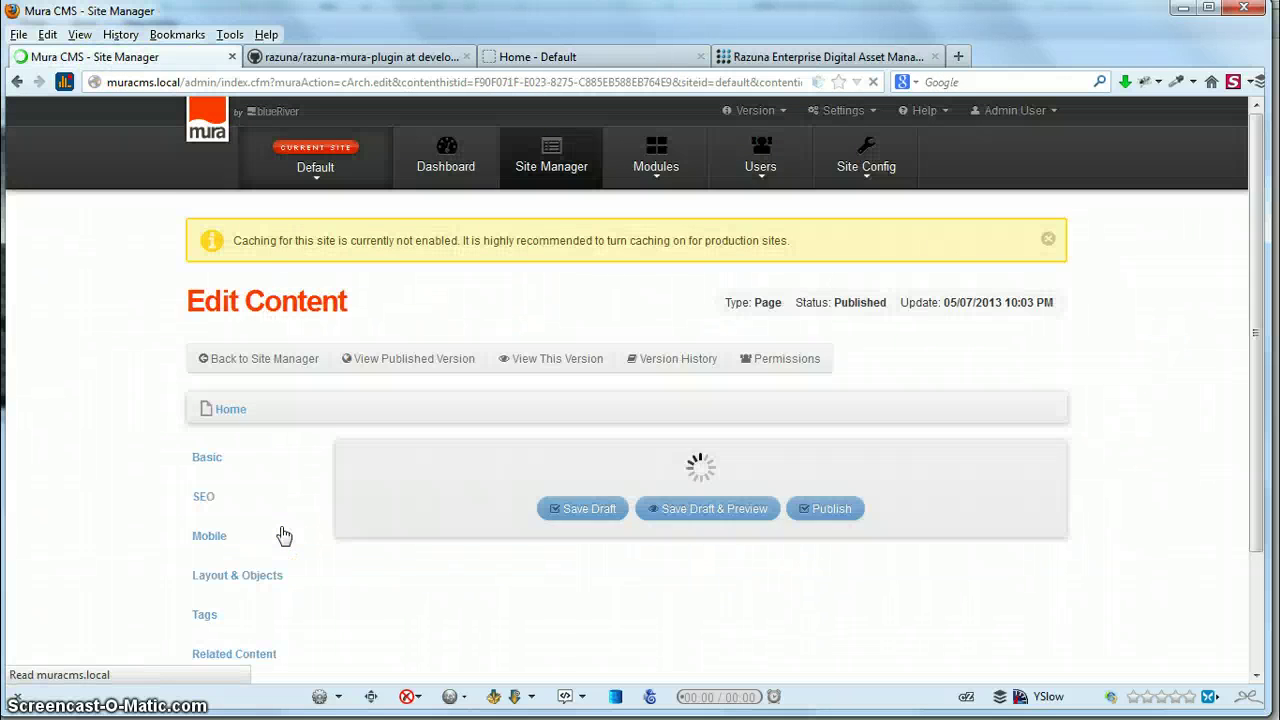
pyautogui.scroll(-1, 1135, 545)
pyautogui.scroll(-5, 1135, 545)
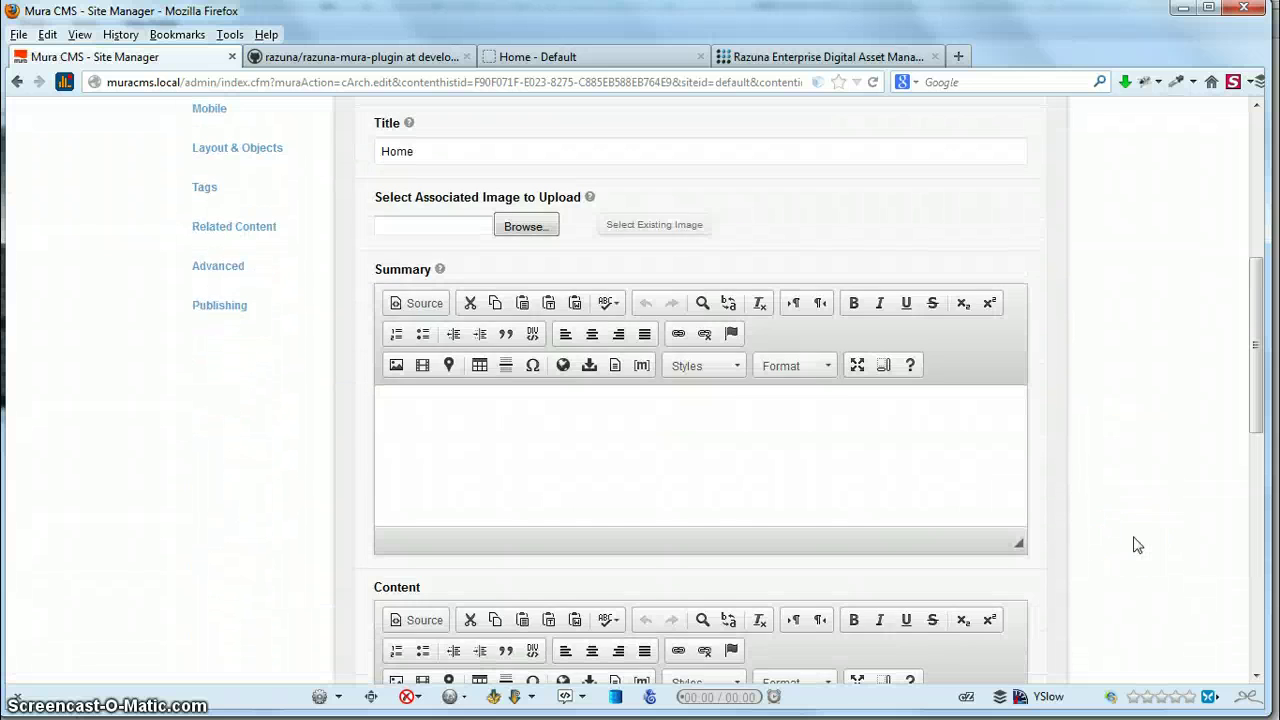
pyautogui.scroll(-1, 1135, 545)
pyautogui.scroll(-3, 1135, 545)
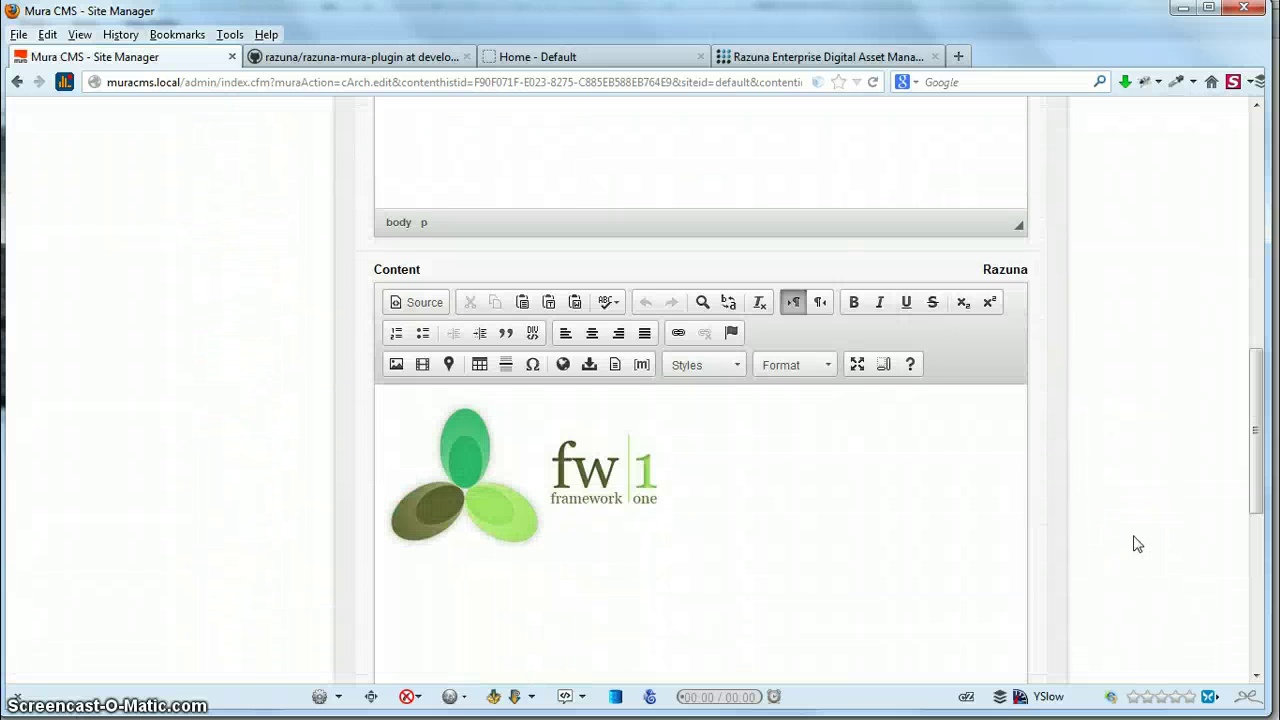
pyautogui.click(1005, 269)
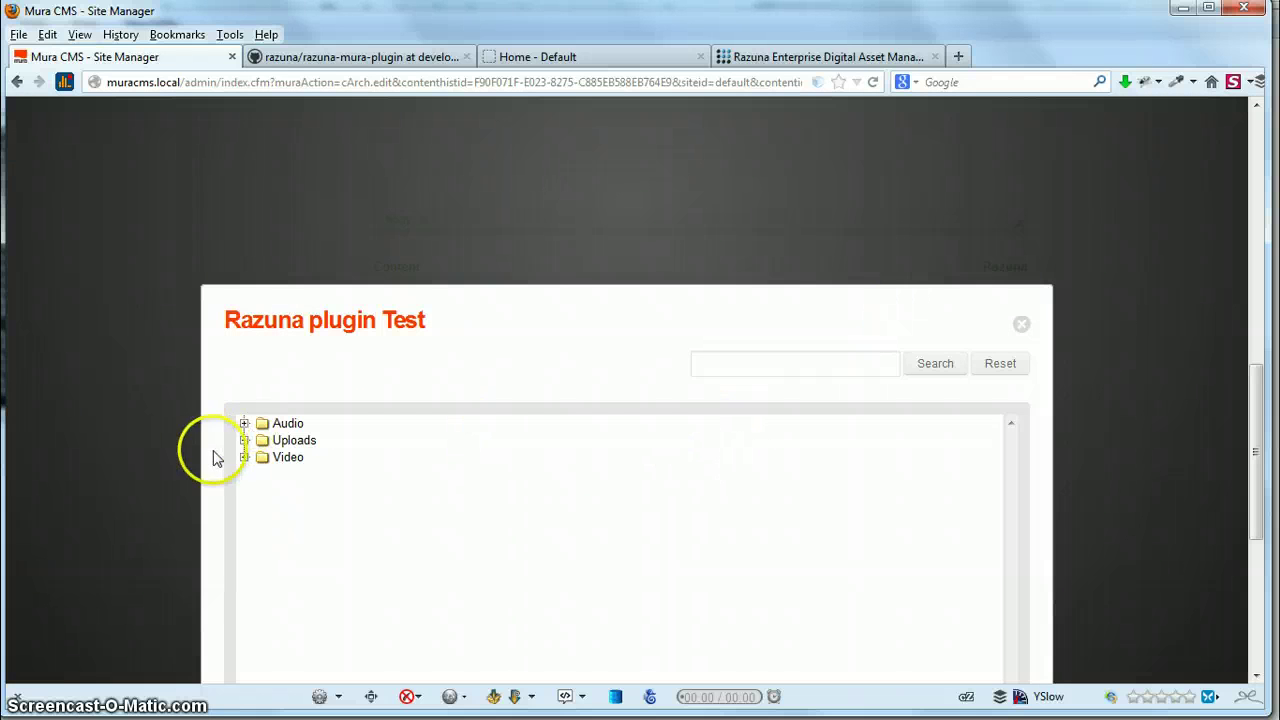
# Step: Search Razuna assets for 'box' and insert LogBox.png into the page body
pyautogui.click(745, 366)
pyautogui.write('box')
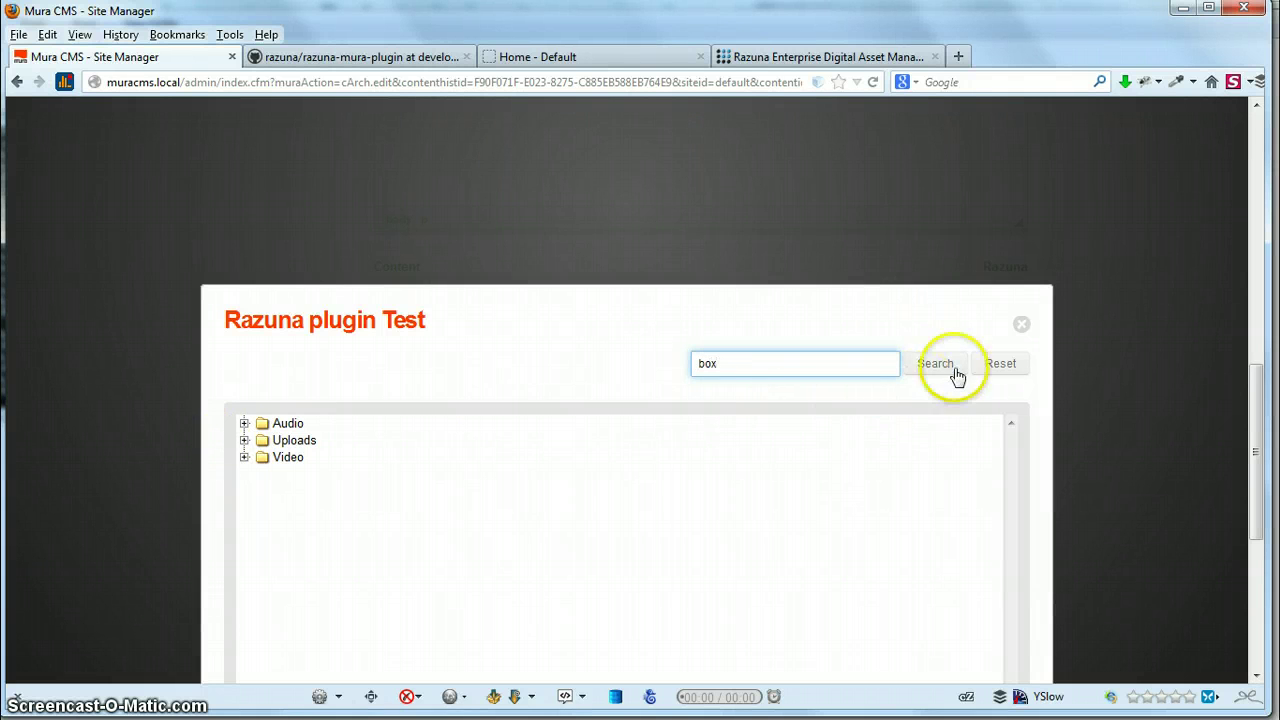
pyautogui.click(937, 365)
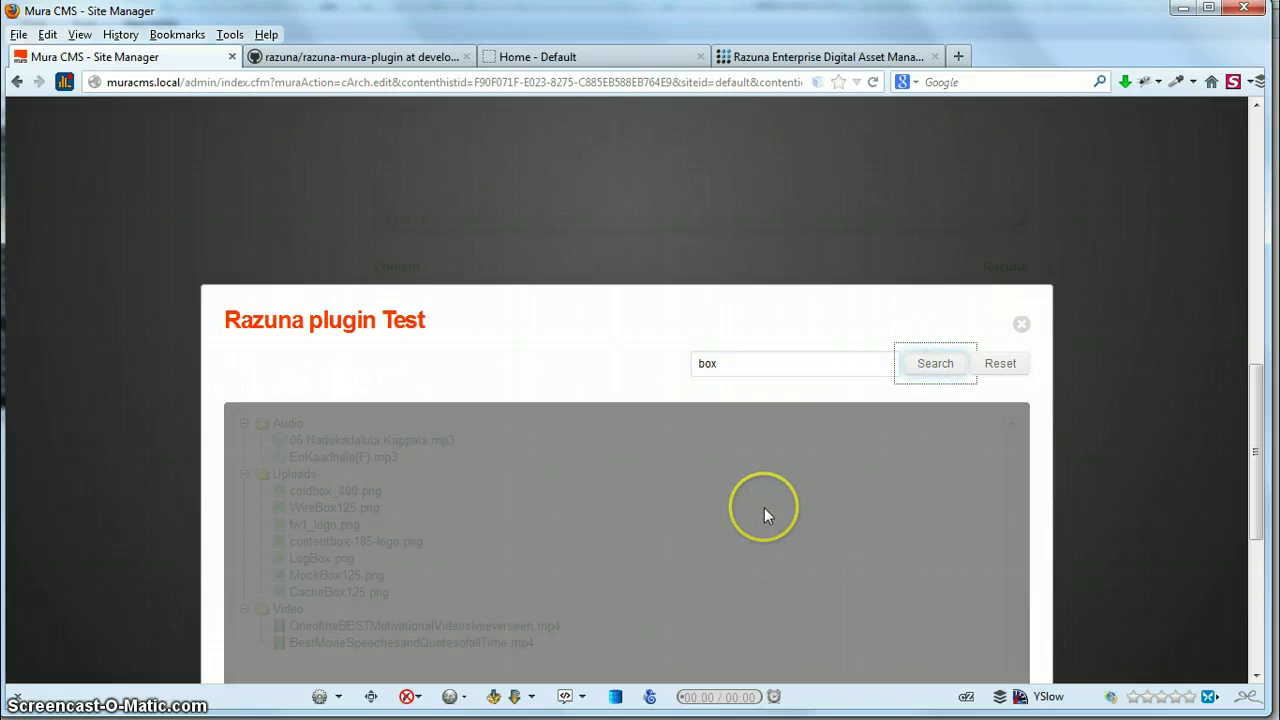
pyautogui.scroll(-4, 643, 520)
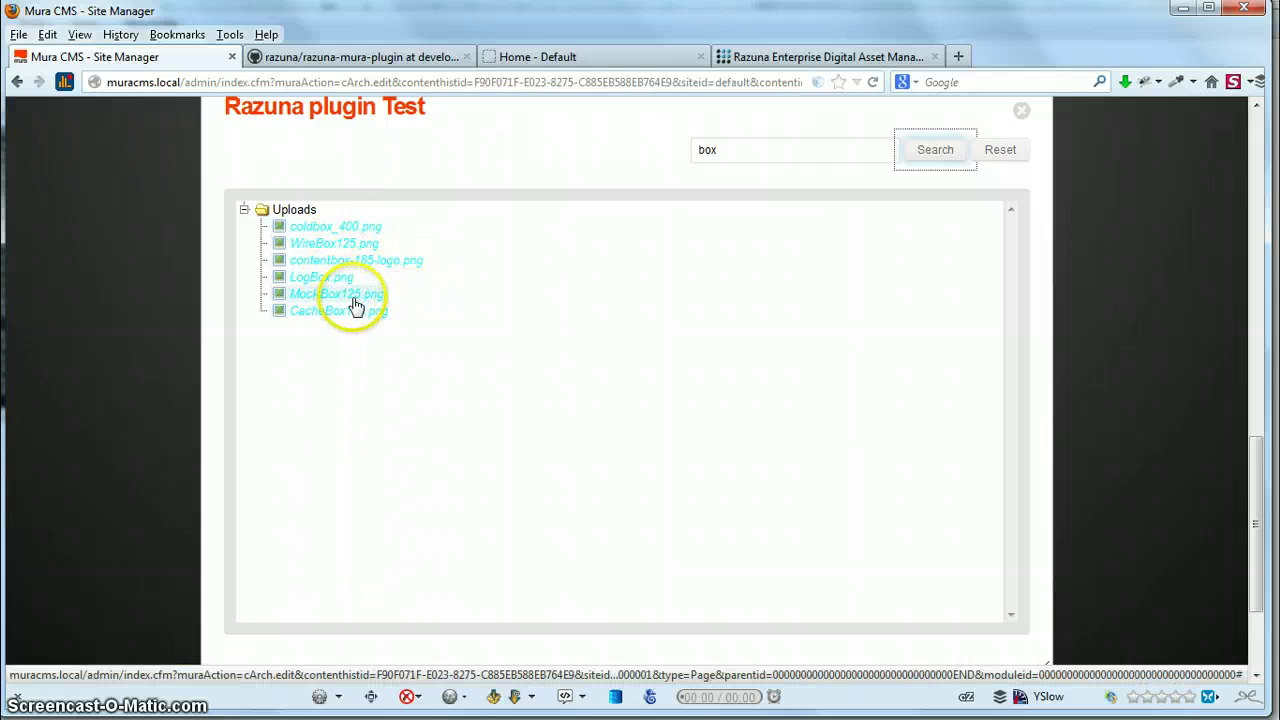
pyautogui.click(336, 284)
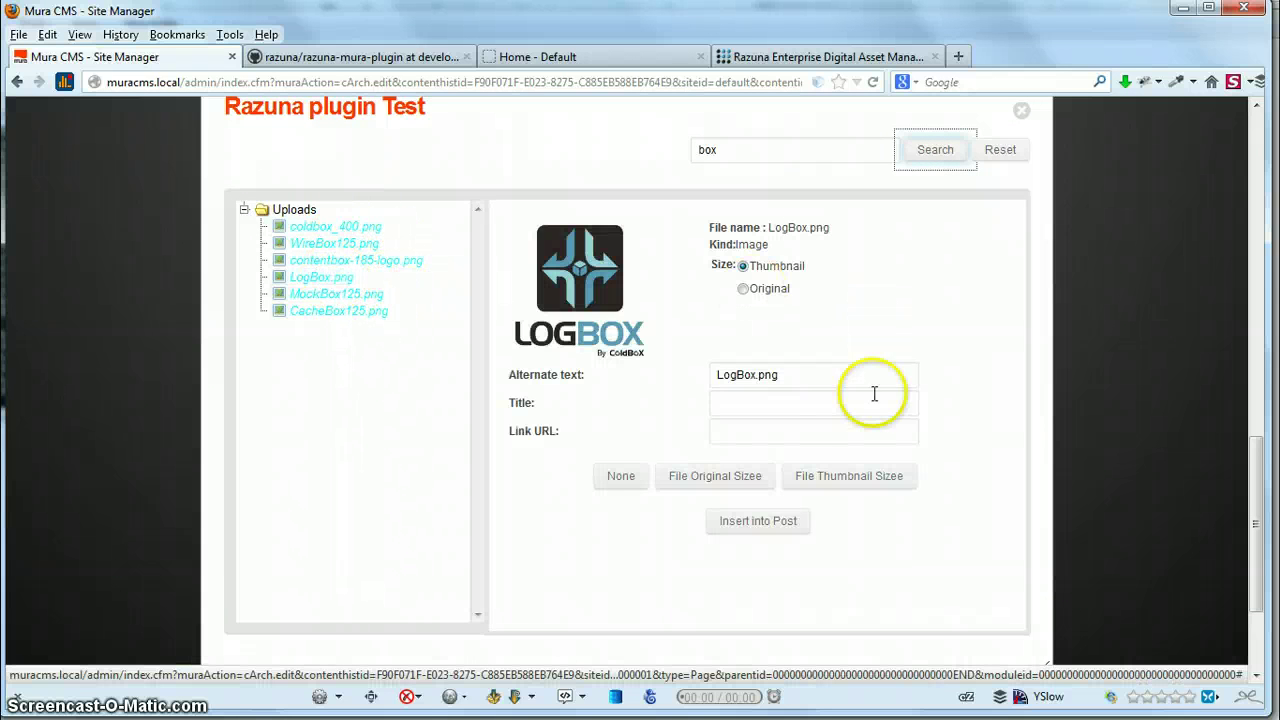
pyautogui.click(776, 521)
# Step: Publish the Home page and check the LogBox image on the live site
pyautogui.scroll(-3, 1080, 520)
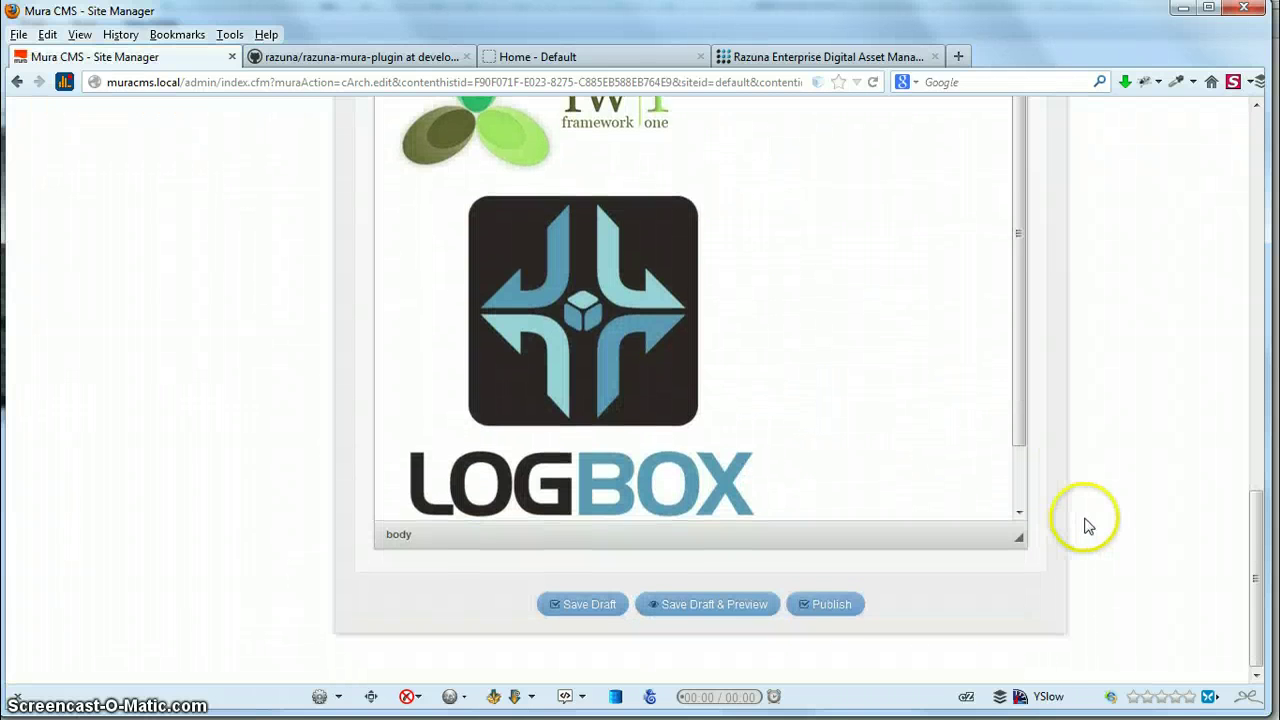
pyautogui.click(816, 603)
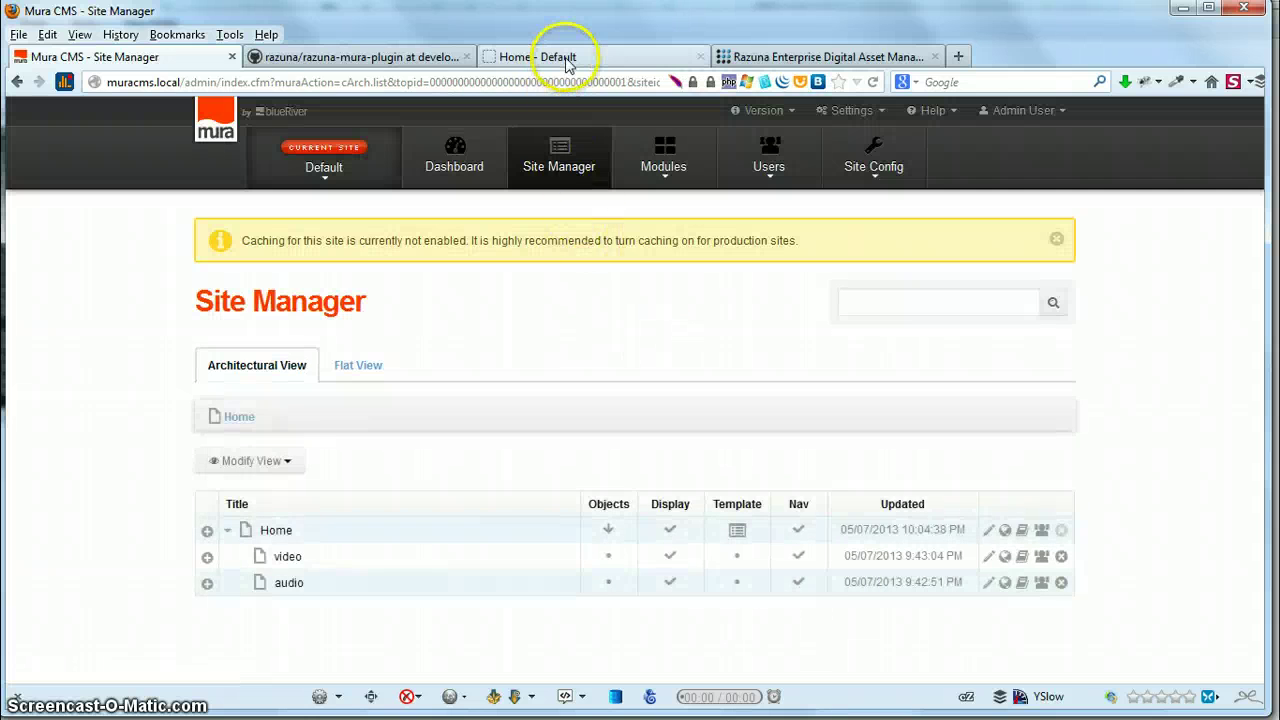
pyautogui.click(565, 58)
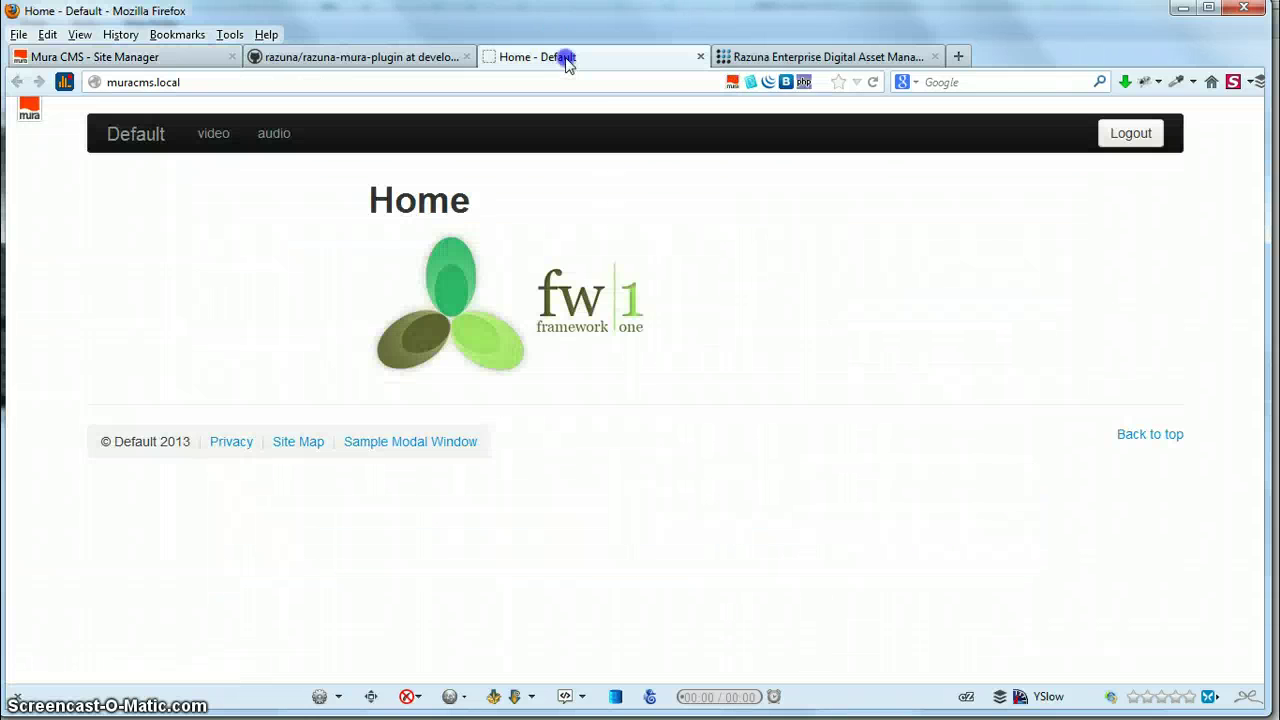
pyautogui.click(872, 85)
pyautogui.scroll(-3, 590, 452)
pyautogui.scroll(3, 608, 402)
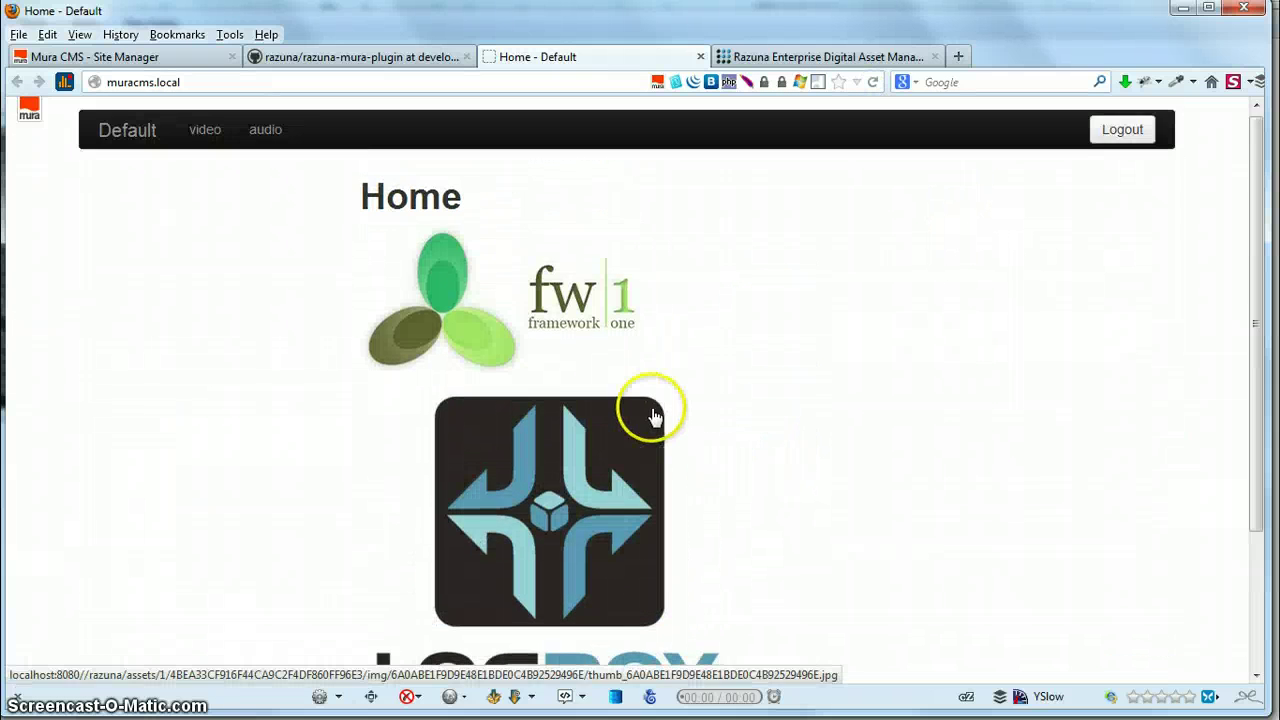
pyautogui.click(128, 60)
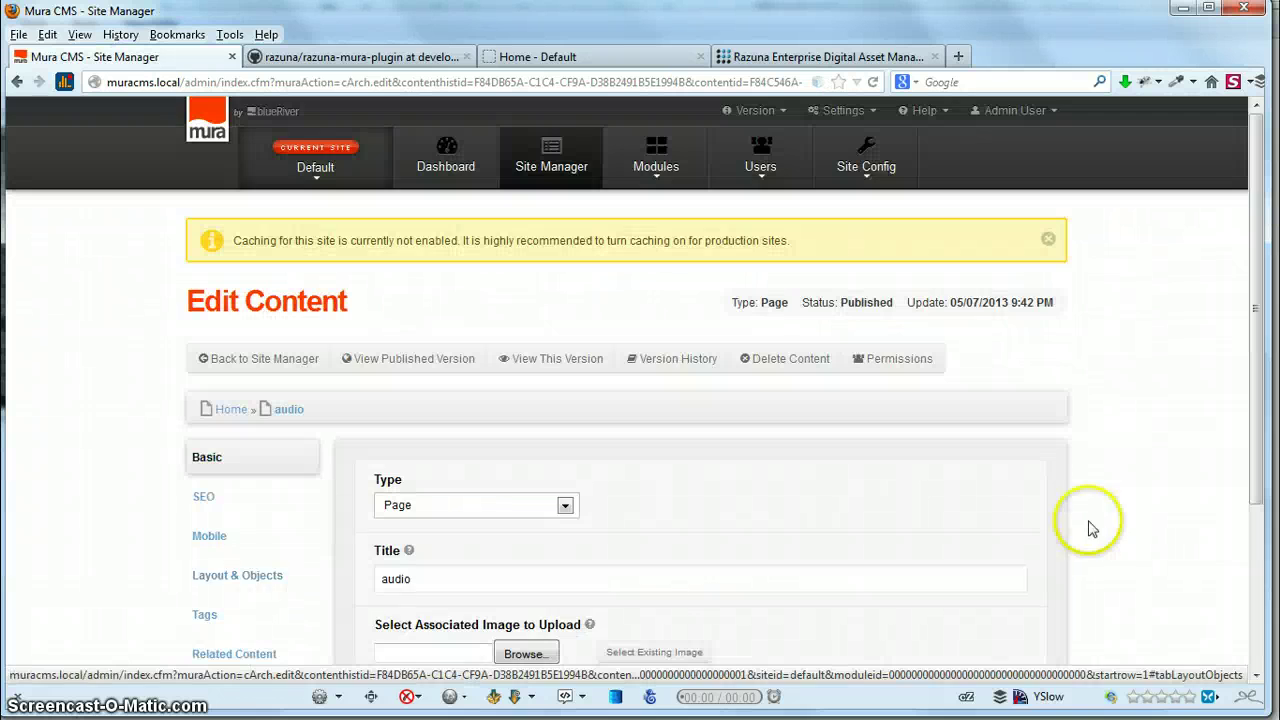
# Step: Insert a Razuna audio player for EnKaadhale(F).mp3 into the audio page content
pyautogui.scroll(-8, 1092, 538)
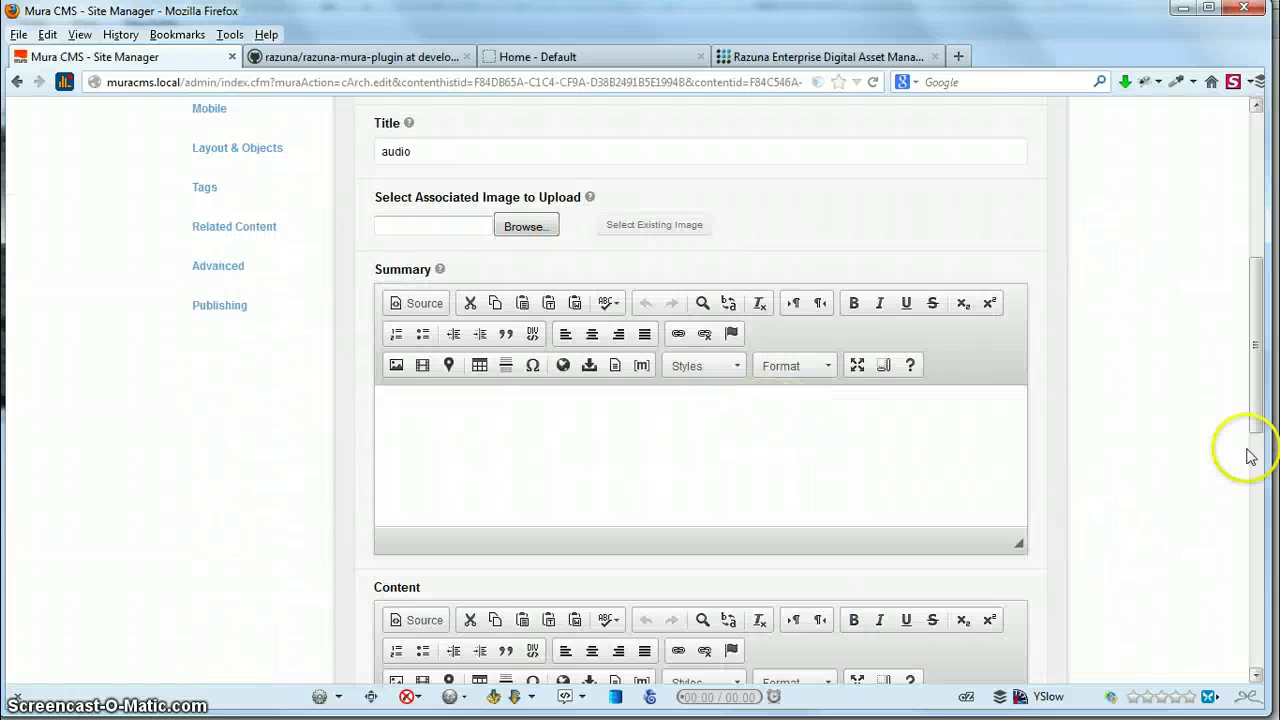
pyautogui.scroll(-3, 1249, 455)
pyautogui.click(1006, 371)
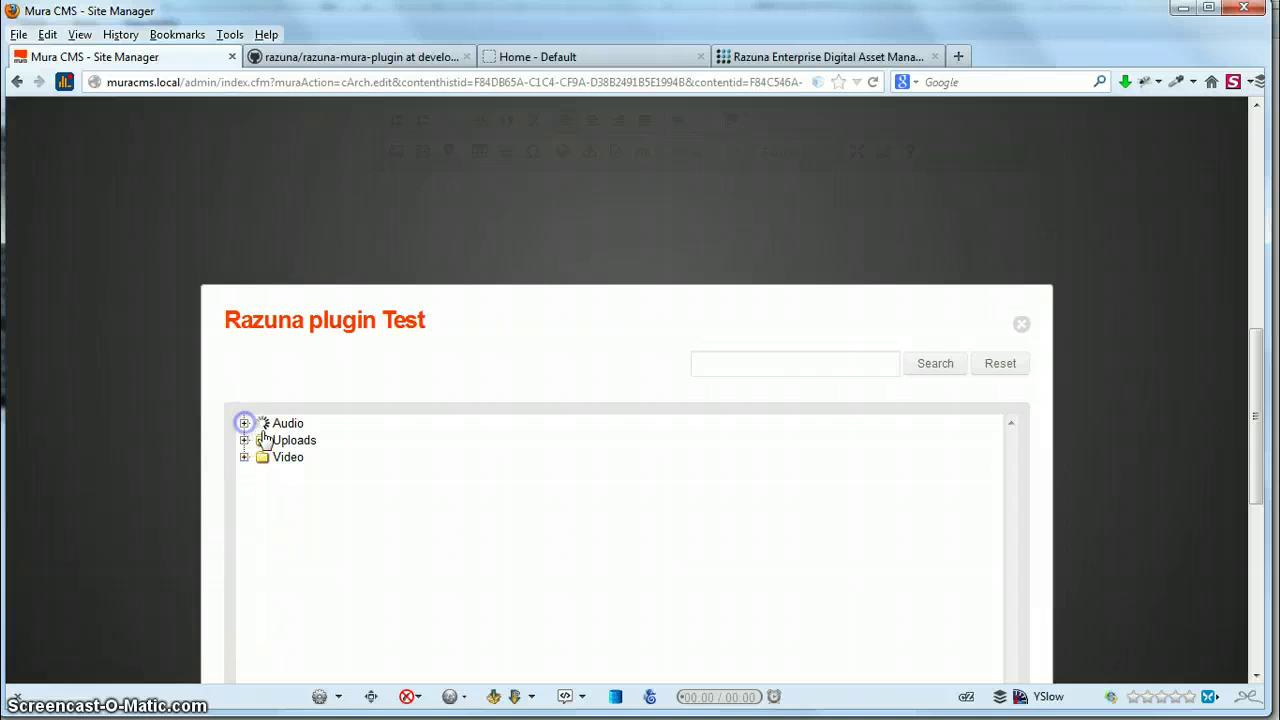
pyautogui.click(360, 459)
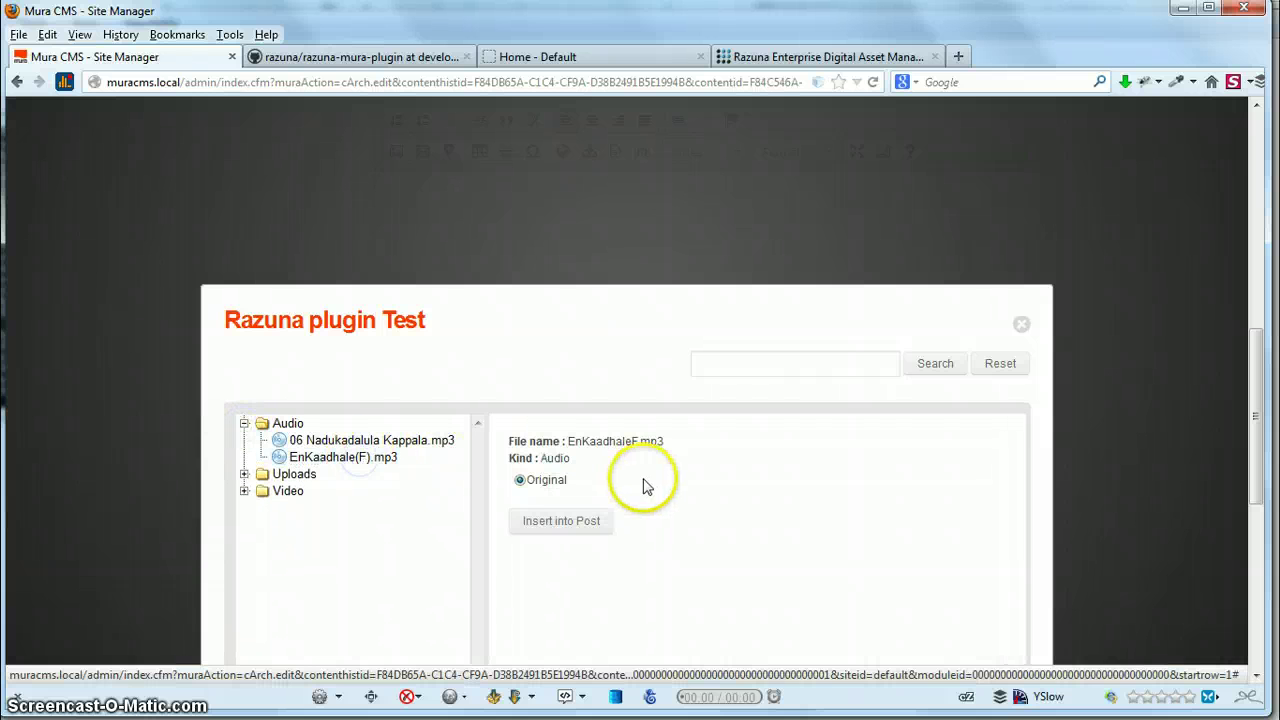
pyautogui.click(571, 520)
# Step: Check the inserted audio shortcode, publish the audio page, and view it live
pyautogui.scroll(-3, 1031, 529)
pyautogui.scroll(-1, 1031, 529)
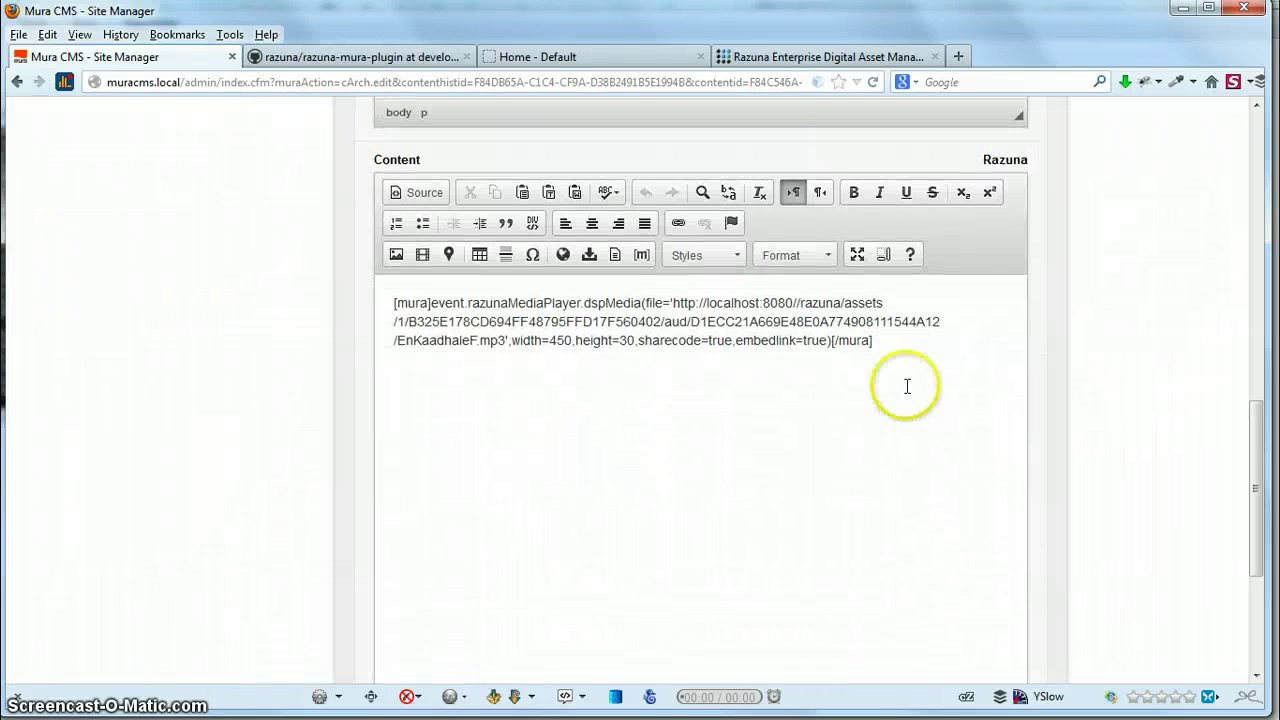
pyautogui.moveTo(878, 341); pyautogui.dragTo(362, 307)
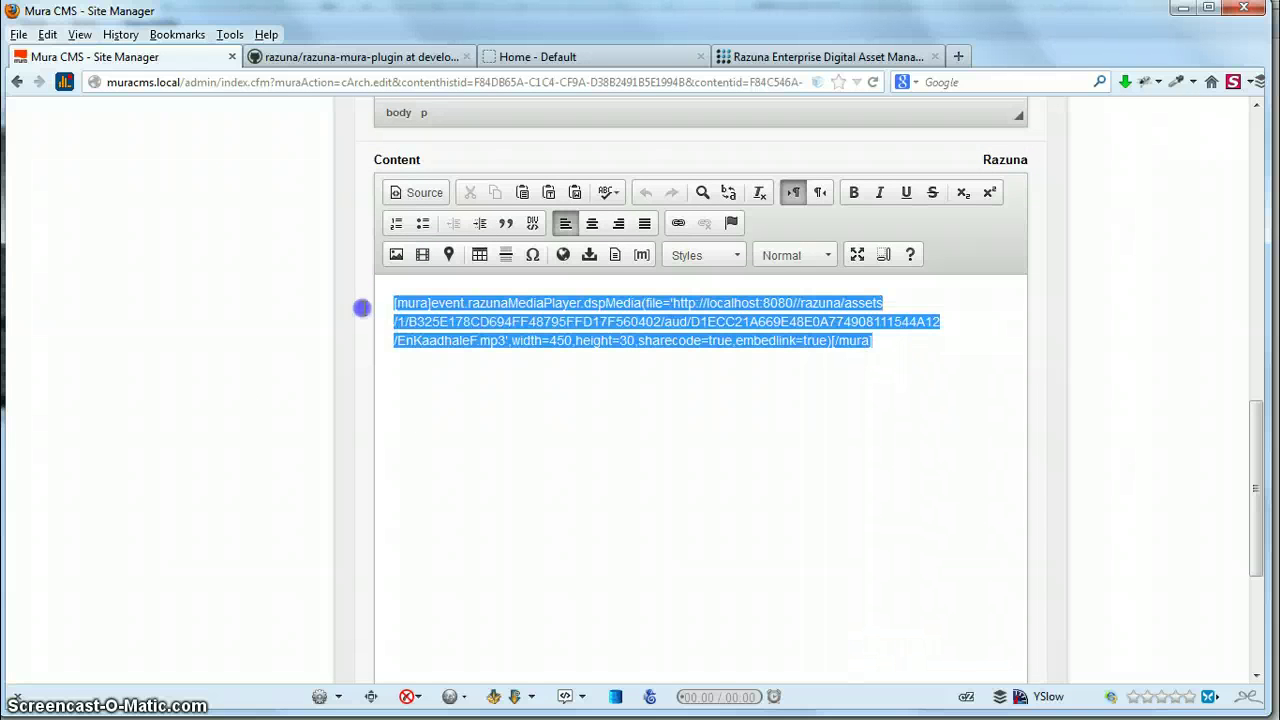
pyautogui.click(760, 443)
pyautogui.scroll(-5, 1031, 528)
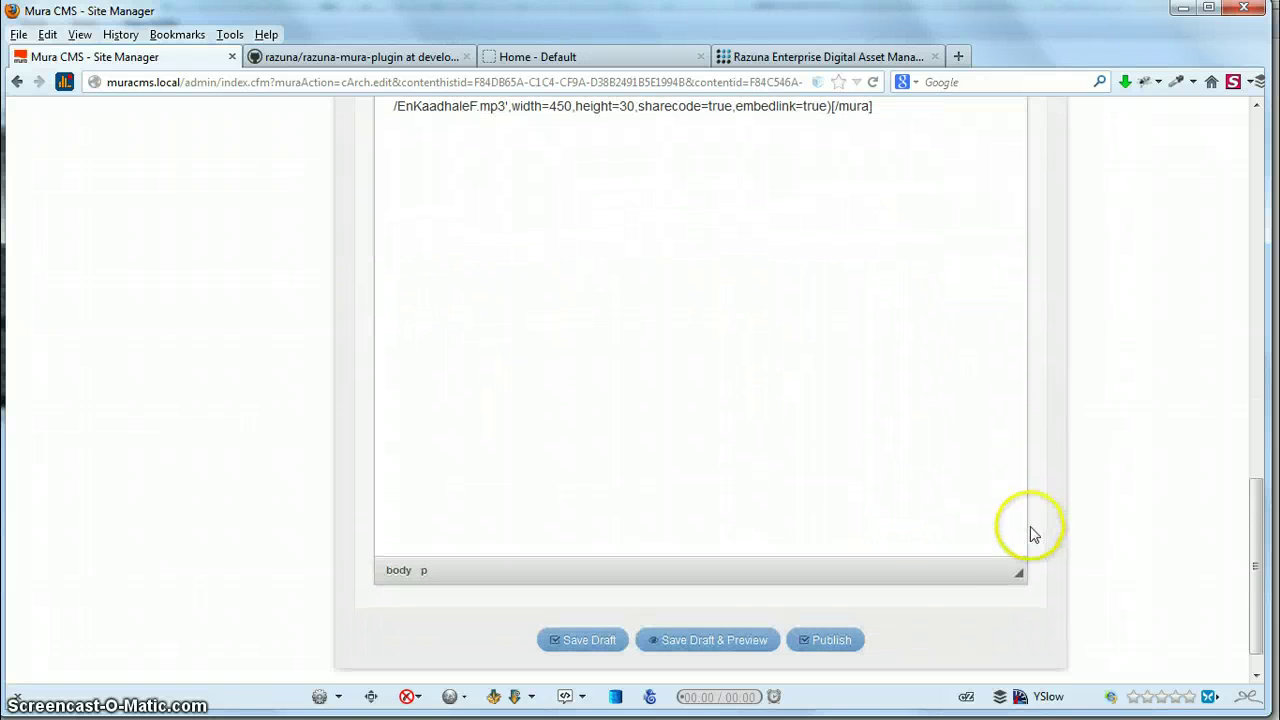
pyautogui.click(799, 612)
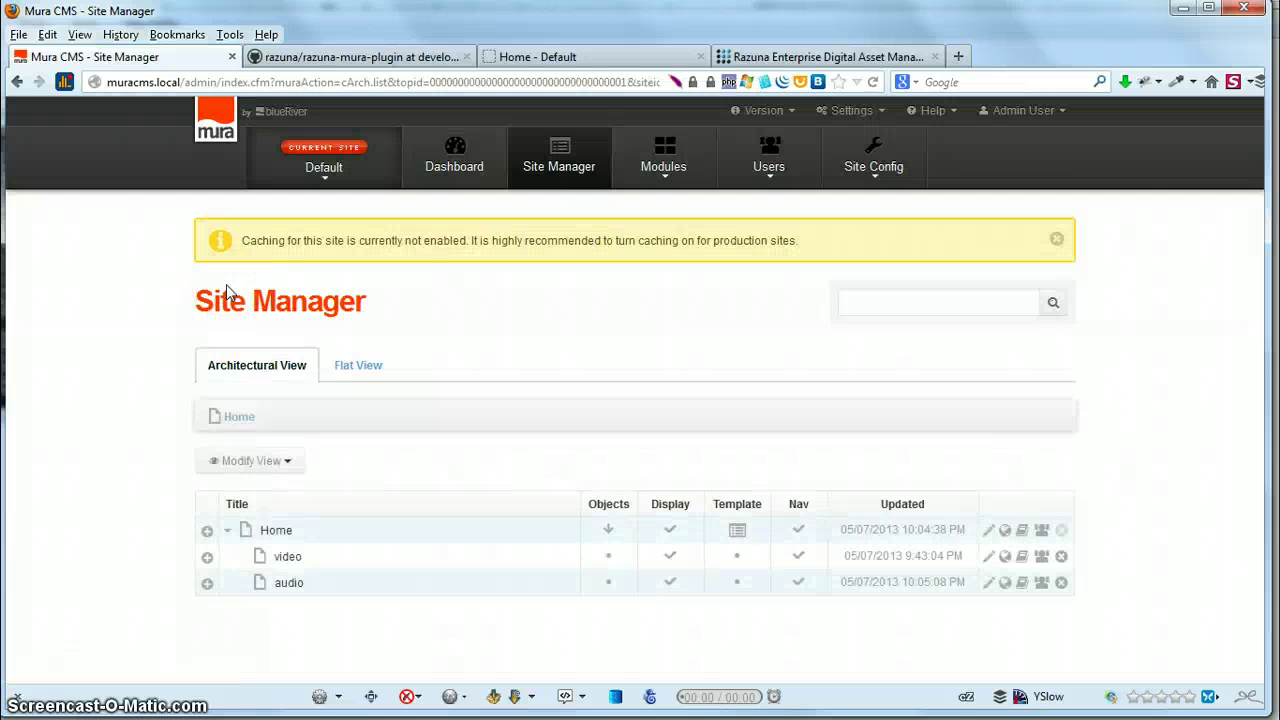
pyautogui.click(597, 60)
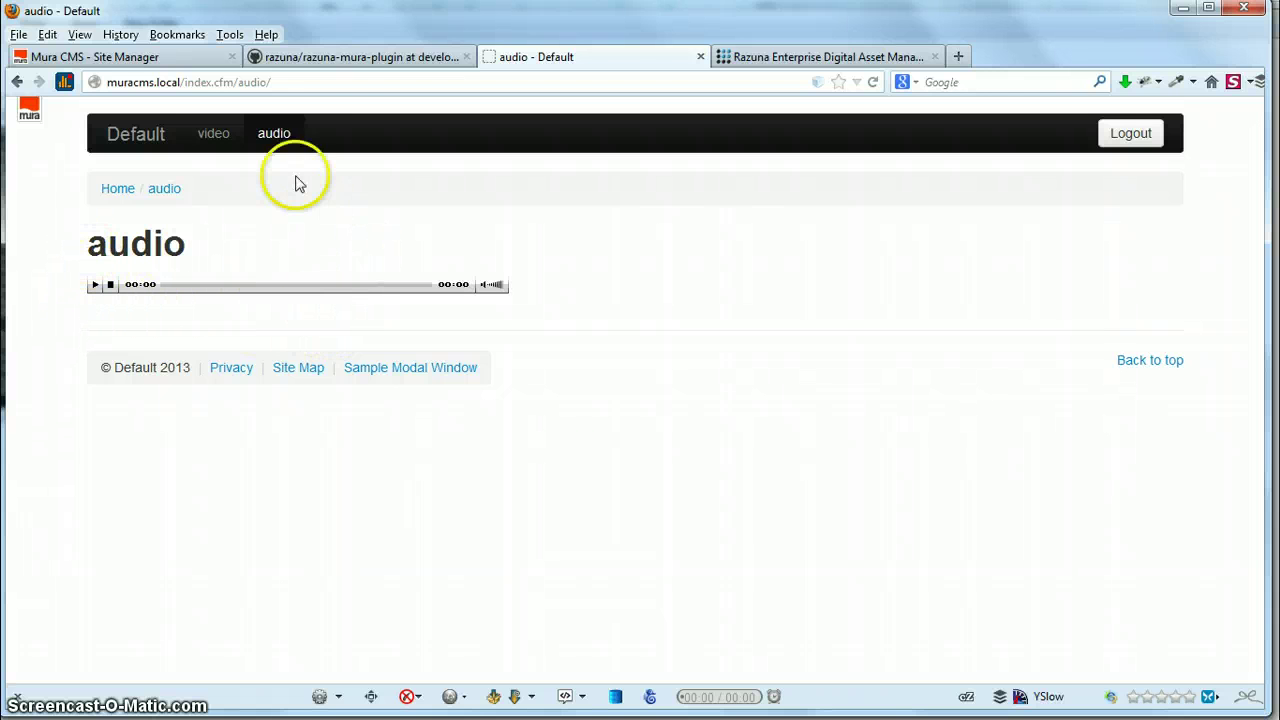
# Step: Open the video page from the site's page list for editing
pyautogui.click(155, 60)
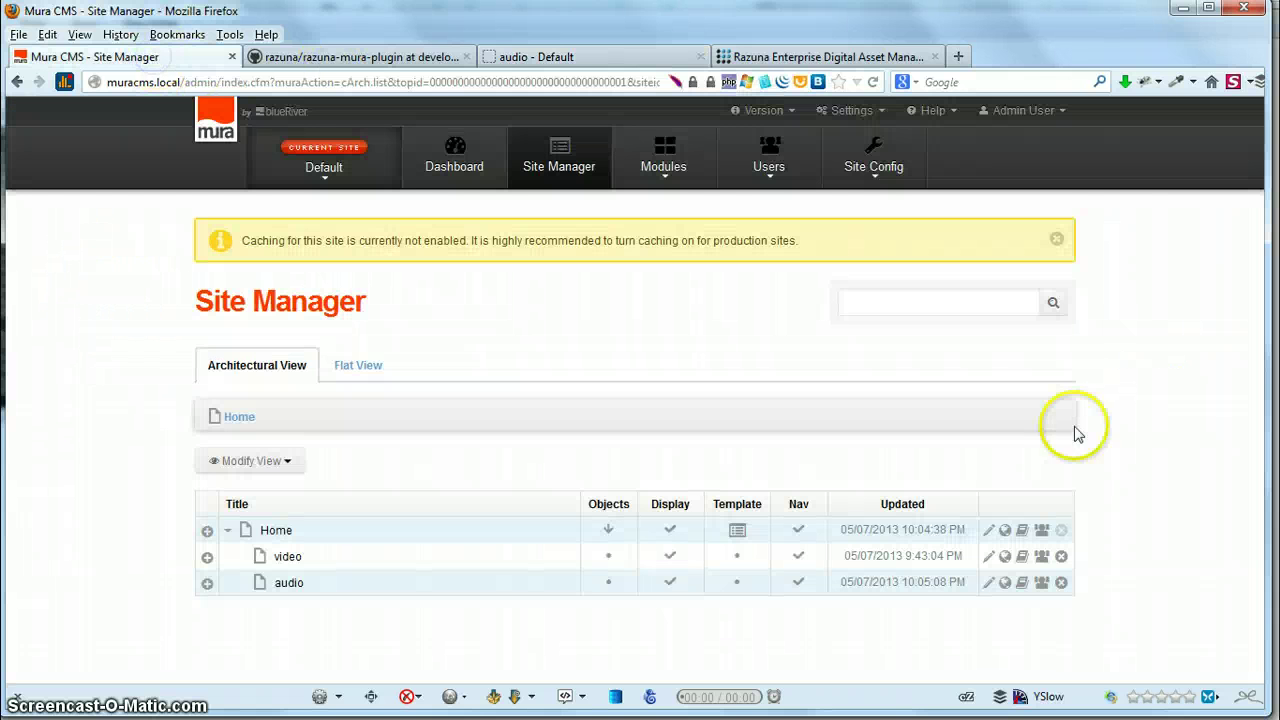
pyautogui.click(288, 558)
pyautogui.scroll(-4, 1091, 475)
pyautogui.scroll(-2, 1088, 472)
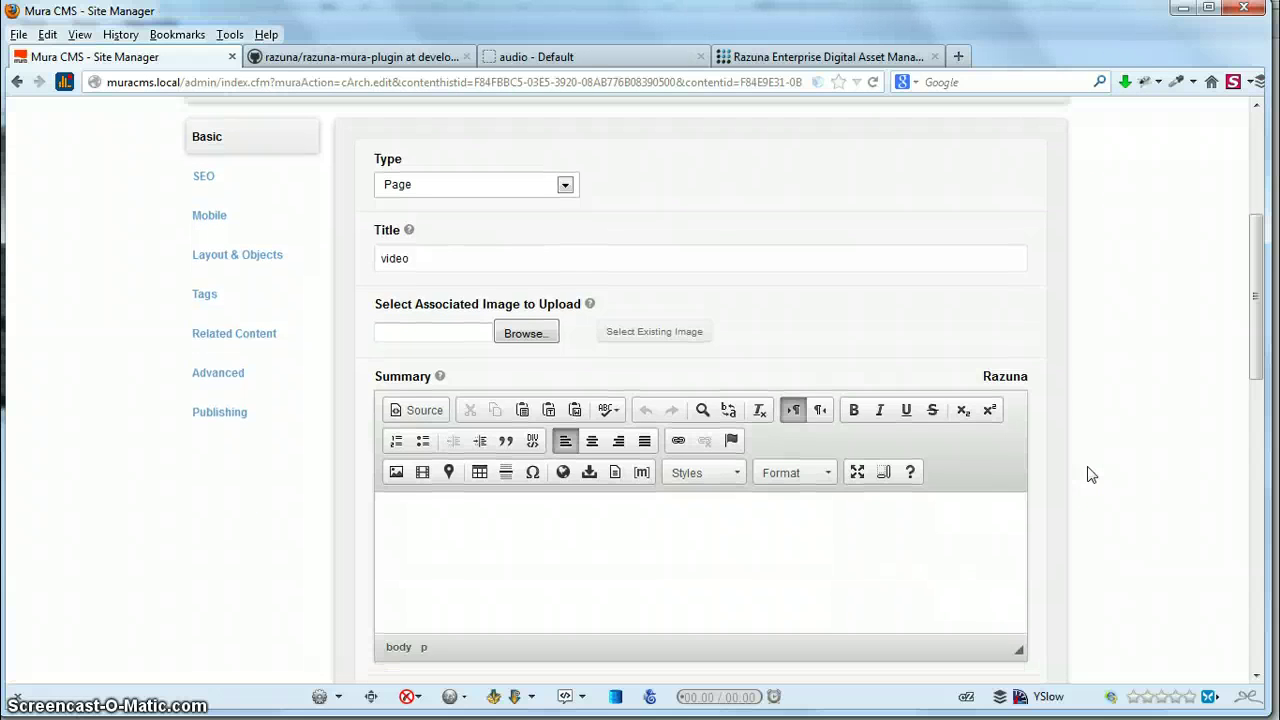
pyautogui.scroll(-4, 1088, 472)
# Step: Insert a Razuna video player for BestMovieSpeechesandQuotesofallTime.mp4 into the content
pyautogui.click(1008, 376)
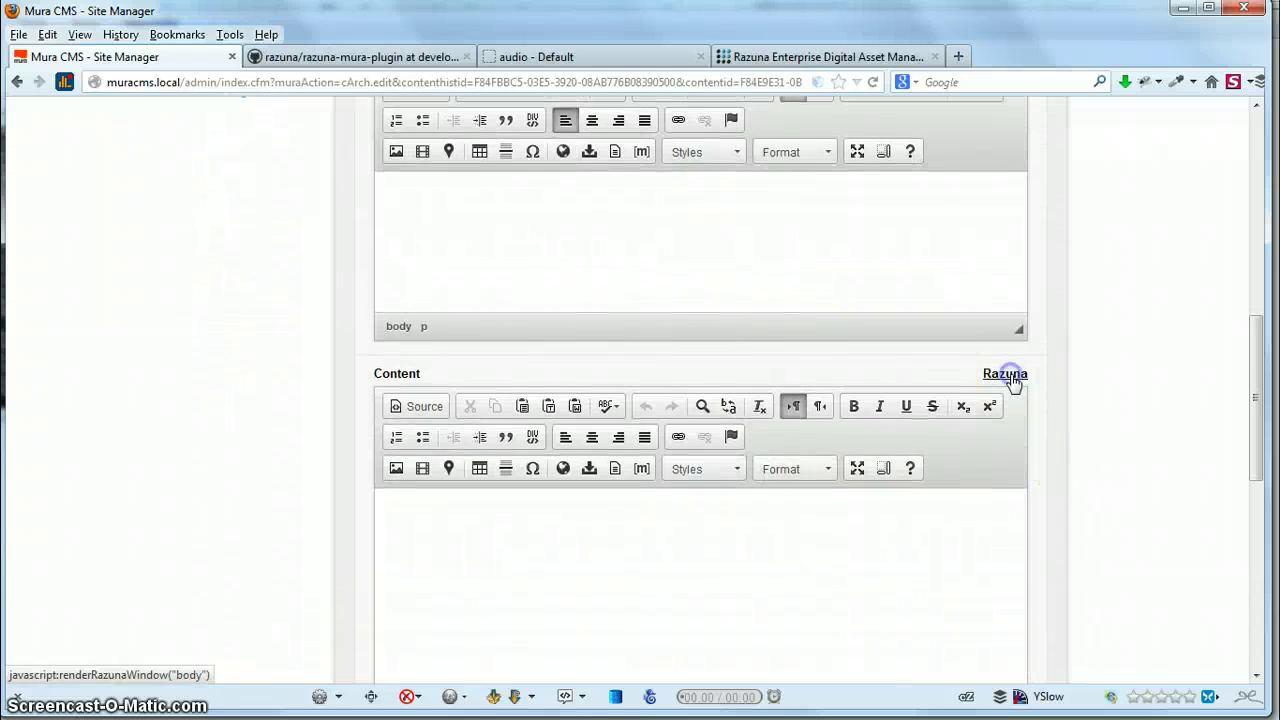
pyautogui.scroll(-4, 737, 491)
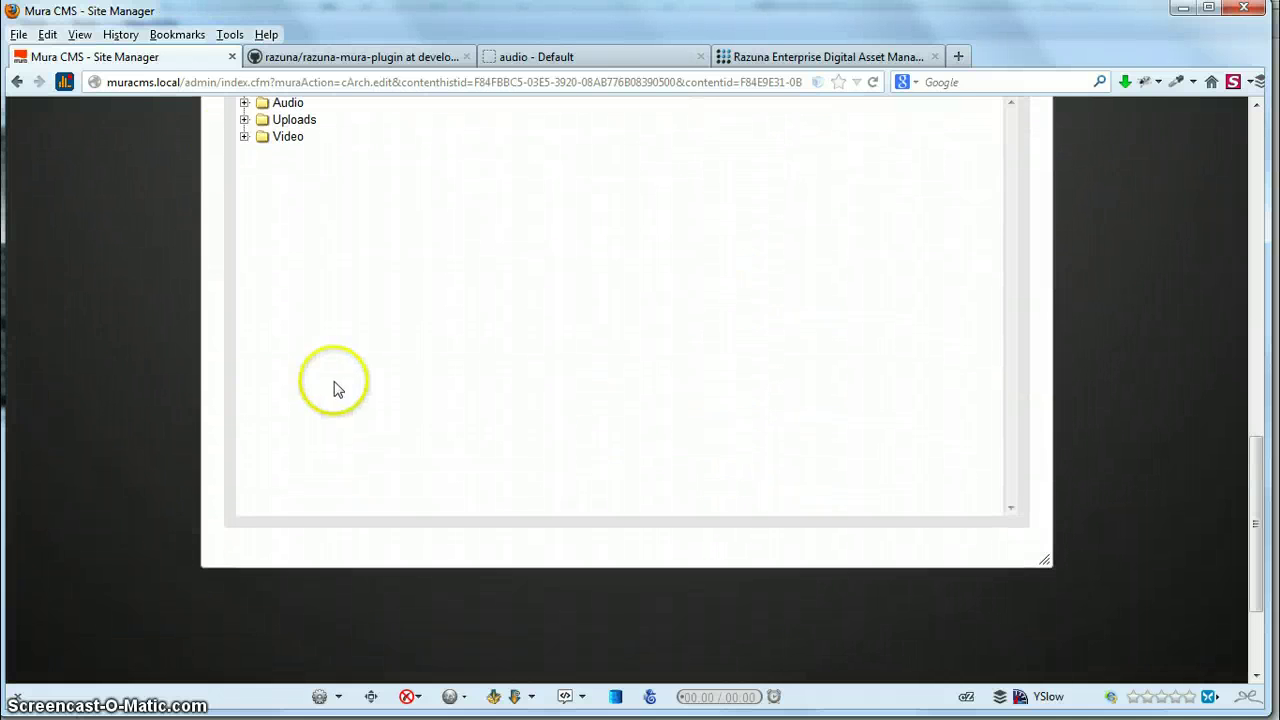
pyautogui.click(244, 136)
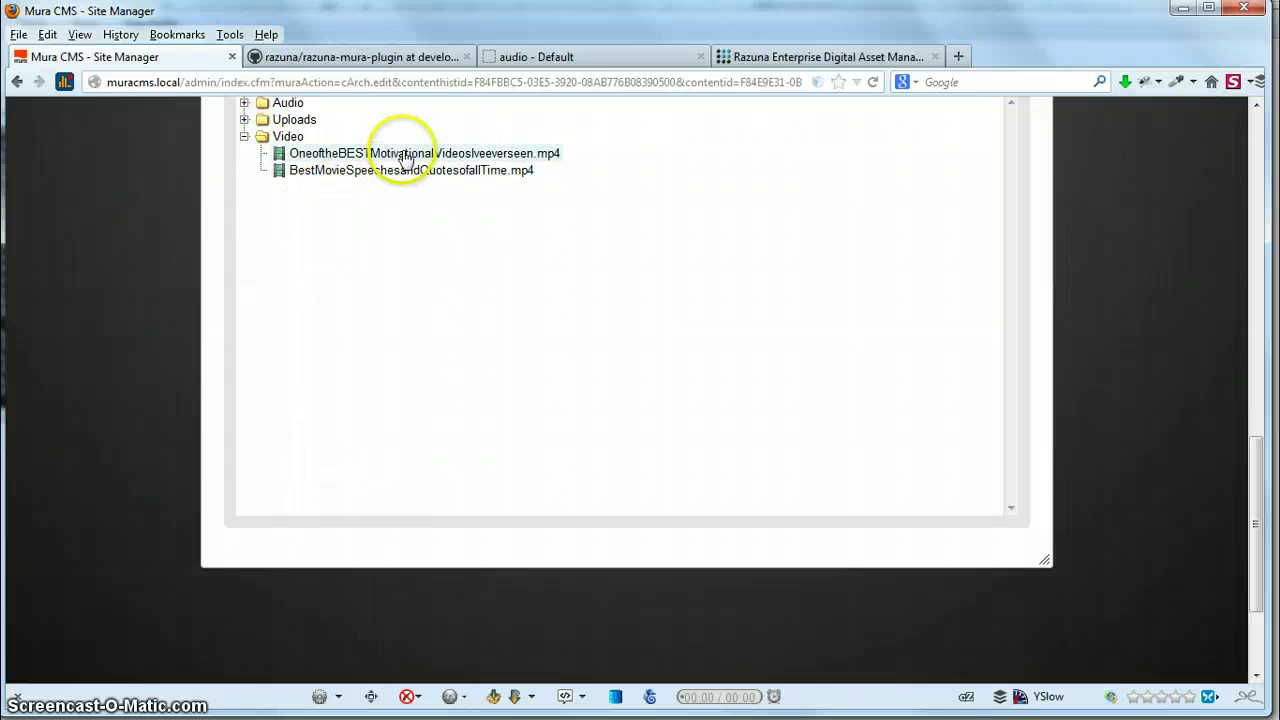
pyautogui.click(398, 174)
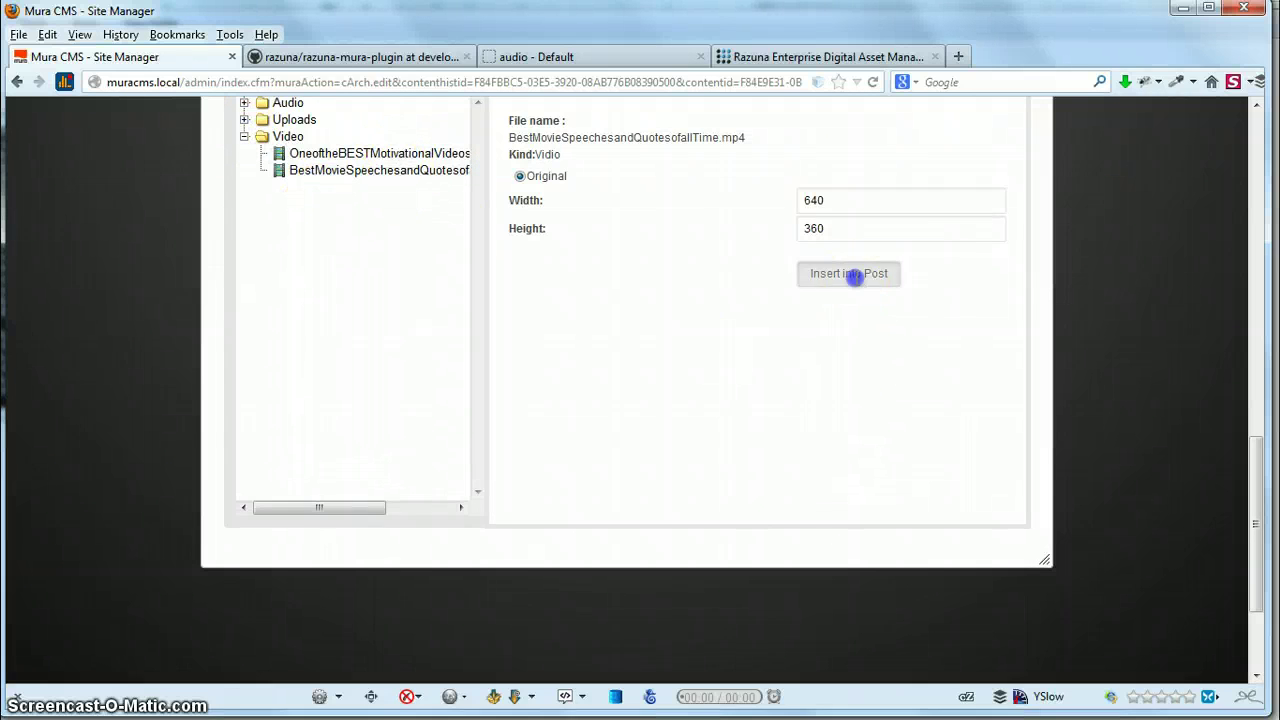
pyautogui.click(849, 273)
# Step: Publish the video page, open it on the live site, and play the video
pyautogui.scroll(-5, 1070, 450)
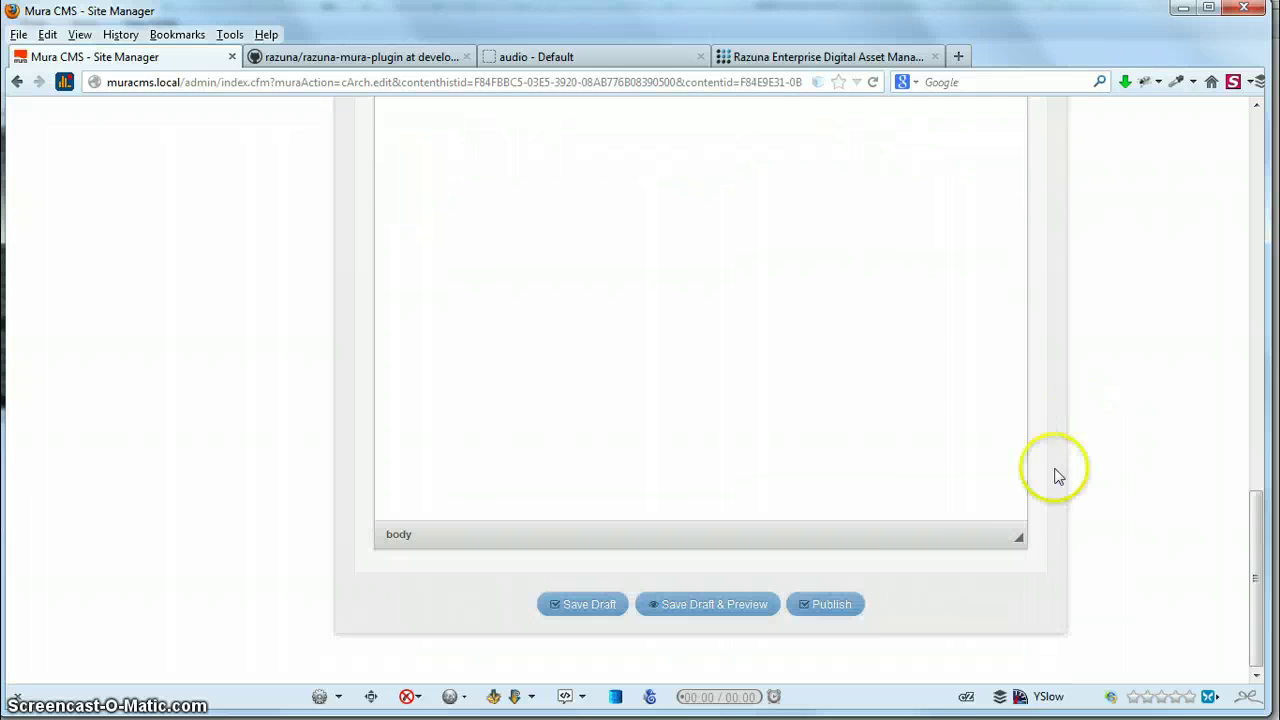
pyautogui.click(845, 603)
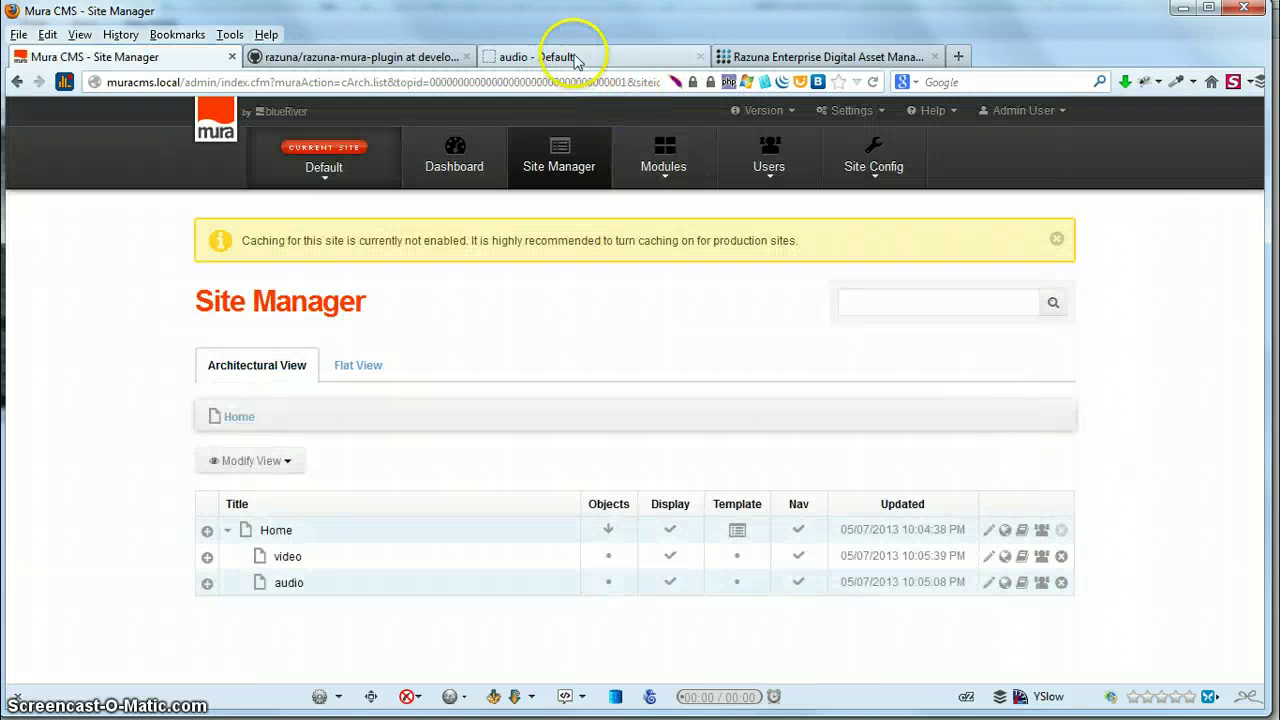
pyautogui.click(563, 57)
pyautogui.click(213, 133)
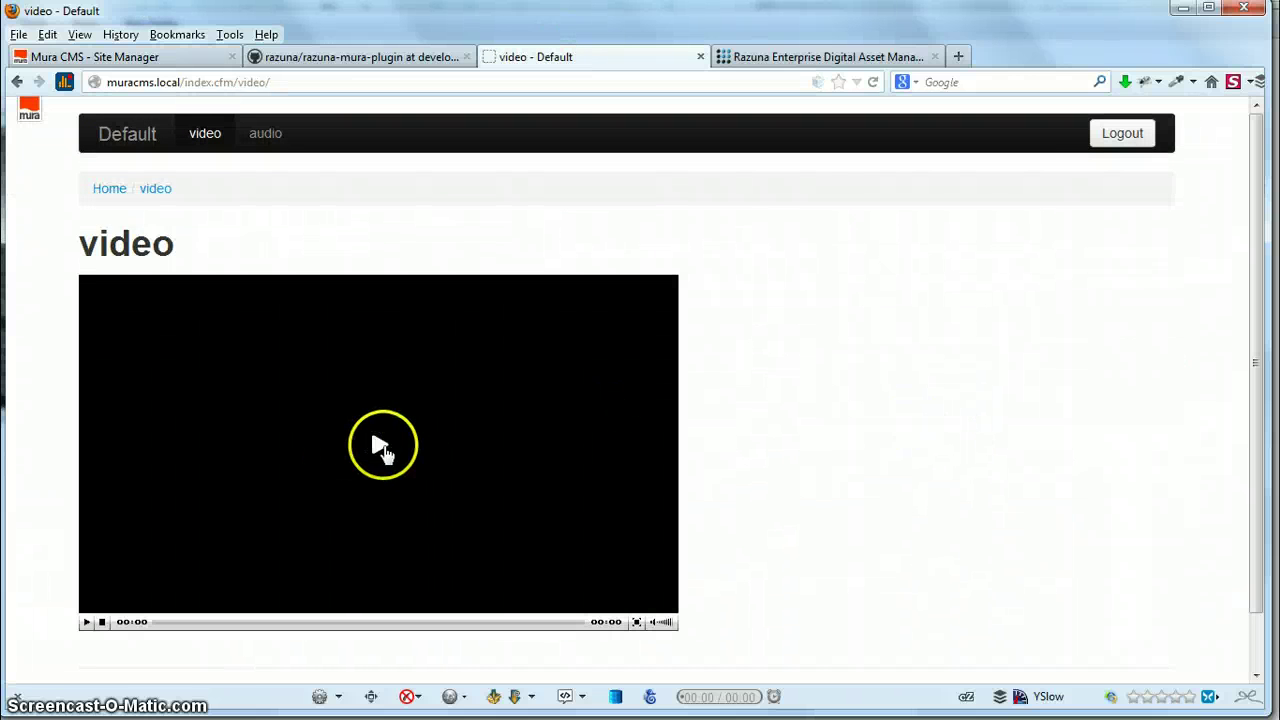
pyautogui.click(380, 447)
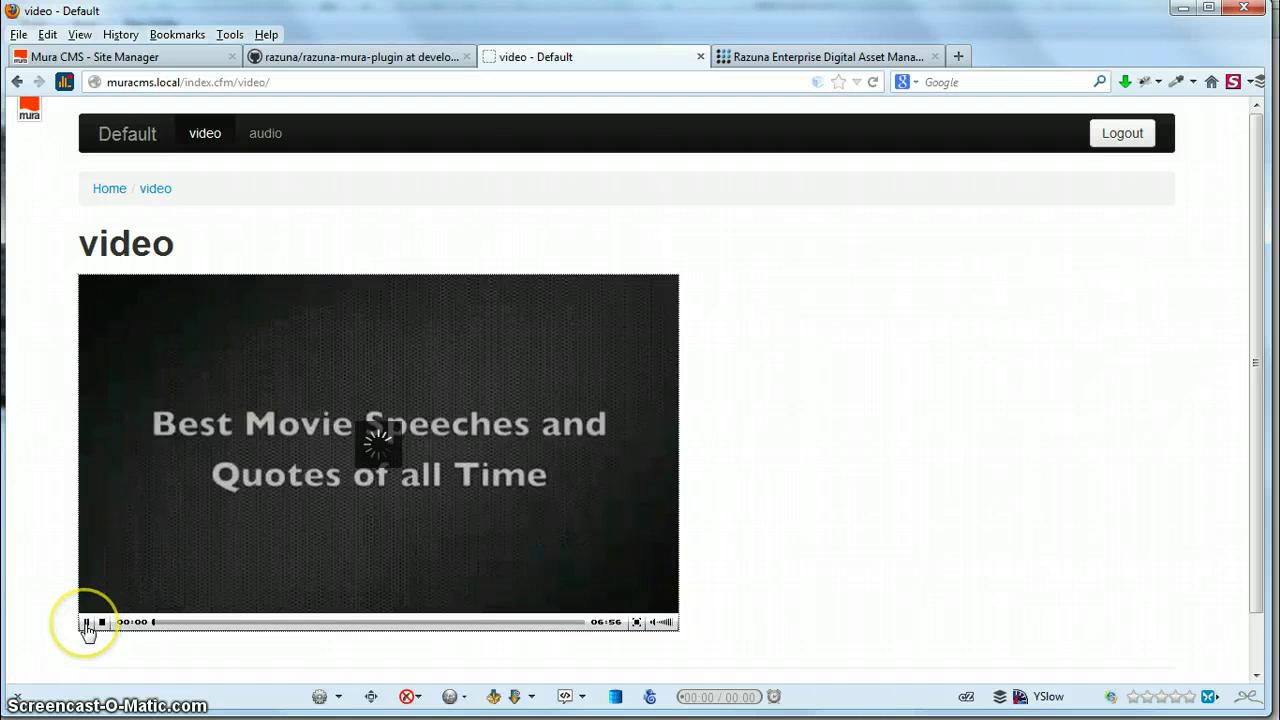
# Step: Glance at the razuna-mura-plugin GitHub repository, then bring up Home page options in Site Manager
pyautogui.click(370, 57)
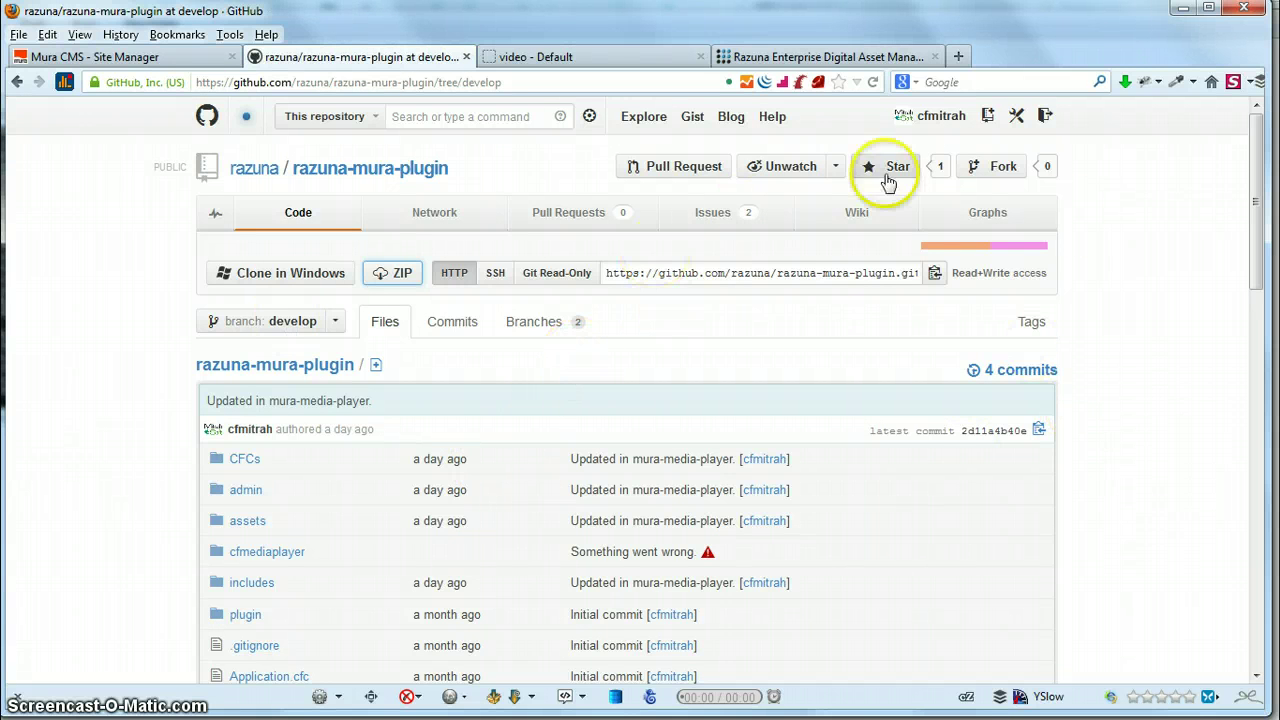
pyautogui.click(155, 57)
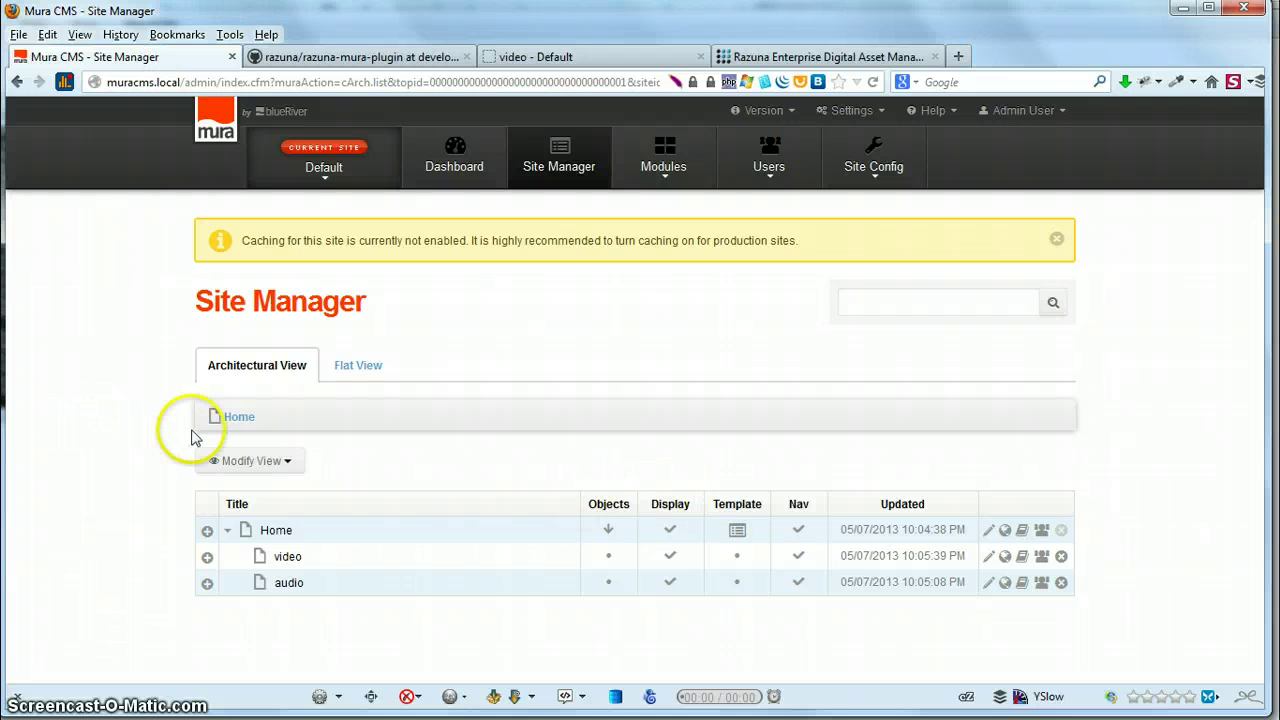
pyautogui.click(270, 530)
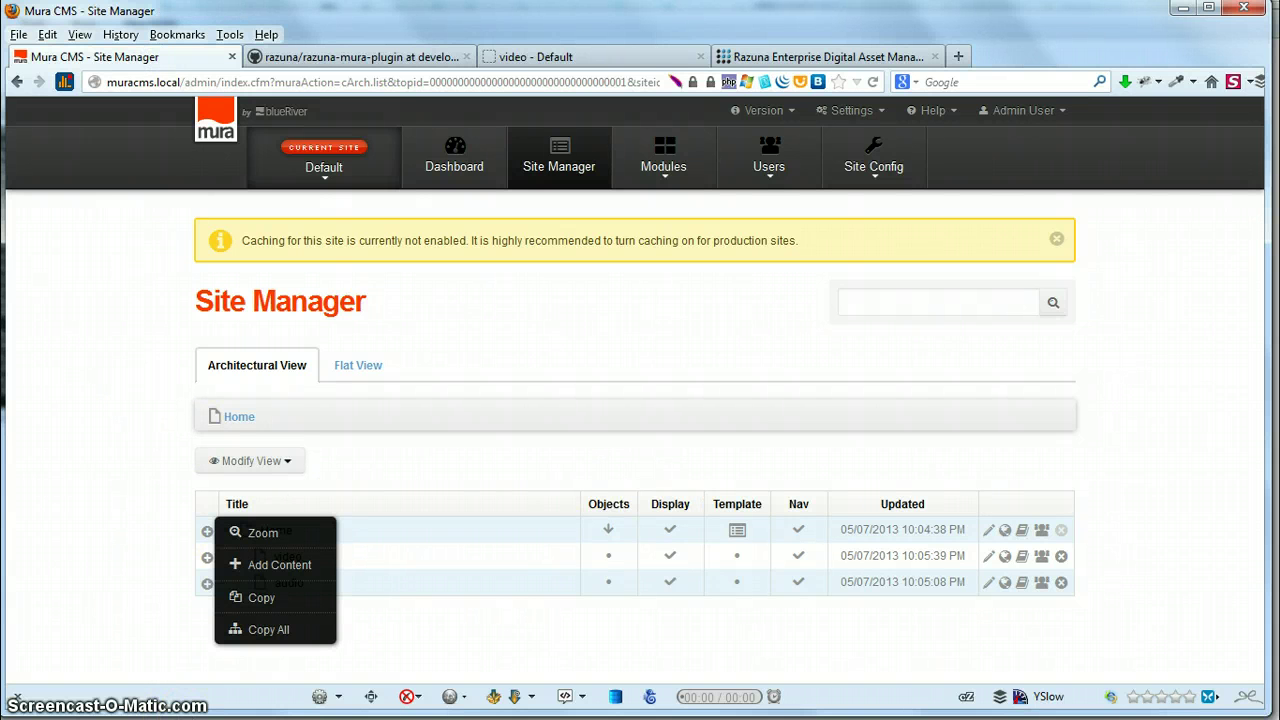